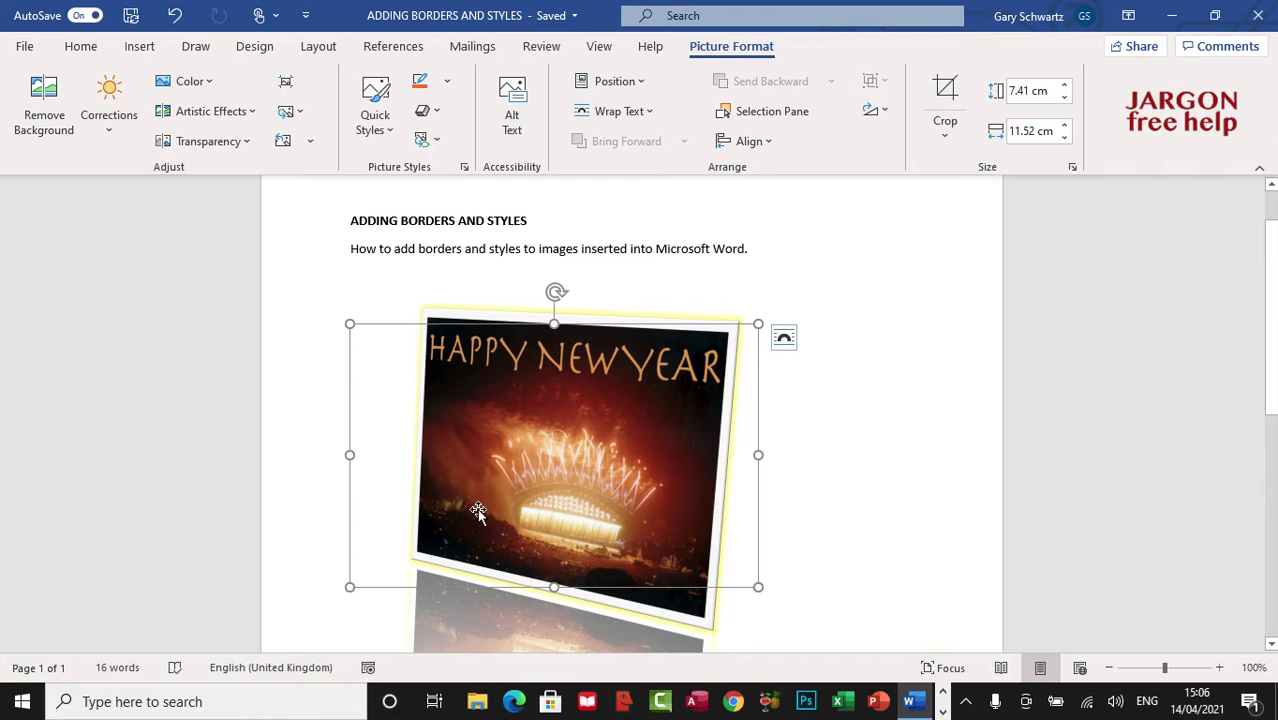
Delete the tilted fireworks picture with the reflection below the document's introductory line
{"action": "scroll", "coordinate": [553, 410], "scroll_direction": "down", "scroll_amount": 2}
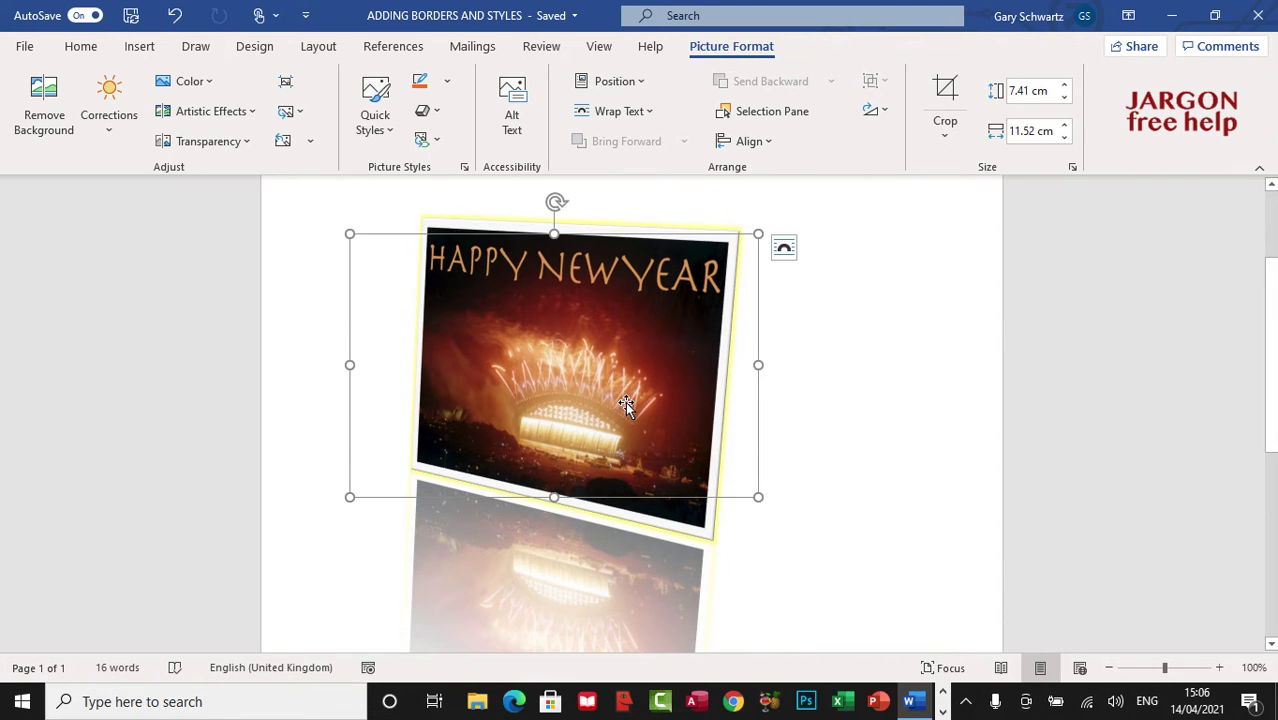
{"action": "scroll", "coordinate": [625, 408], "scroll_direction": "up", "scroll_amount": 1}
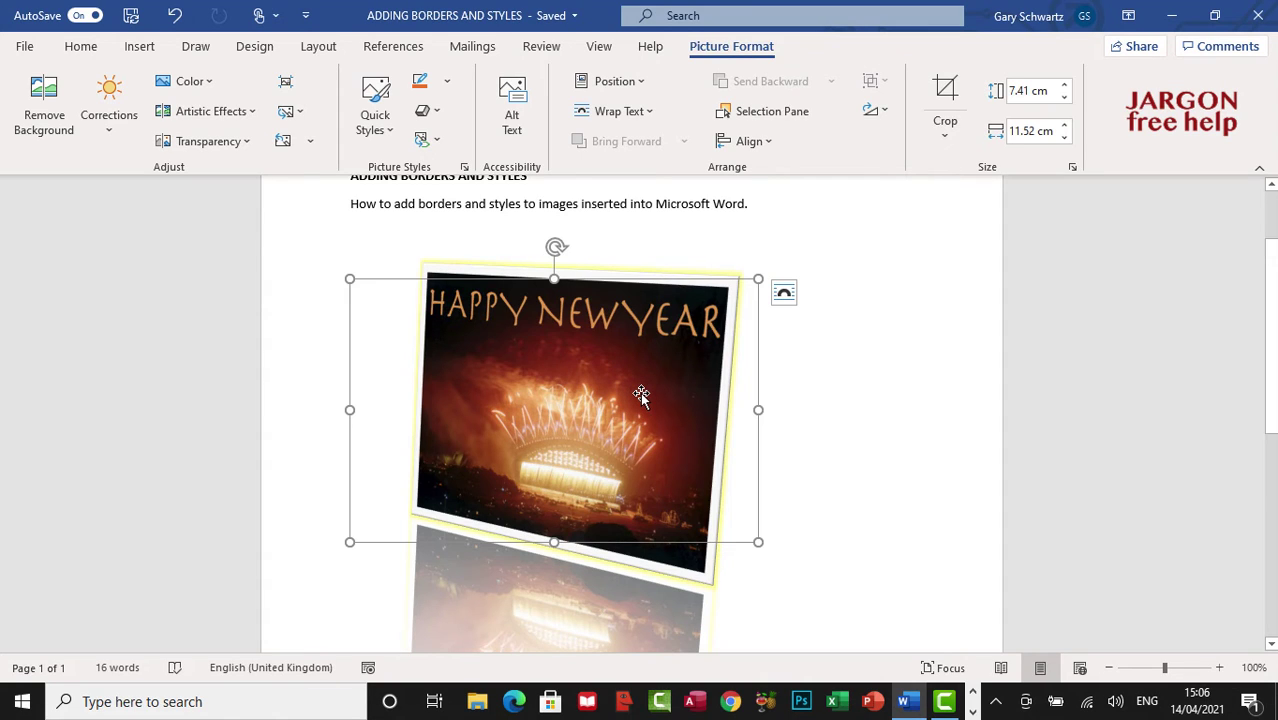
{"action": "key", "text": "Delete"}
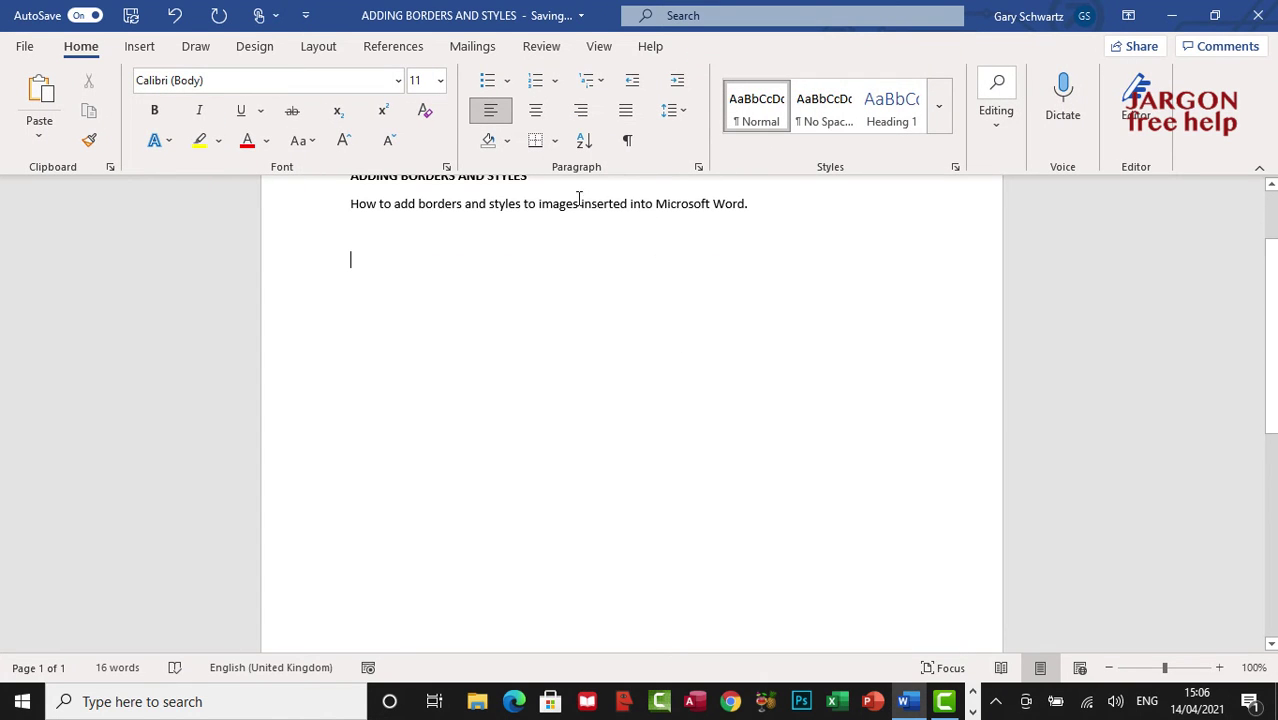
Insert the "happy new year" picture from this device's Pictures folder below the introductory line
{"action": "left_click", "coordinate": [141, 50]}
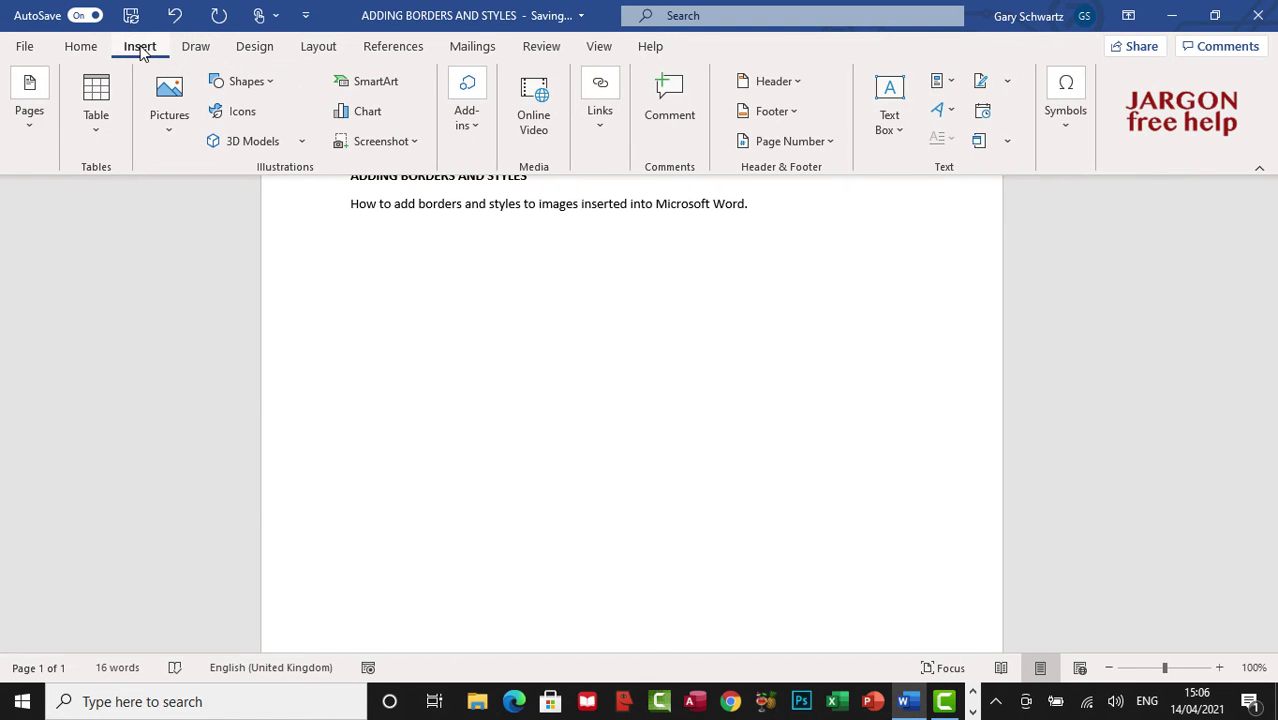
{"action": "left_click", "coordinate": [173, 117]}
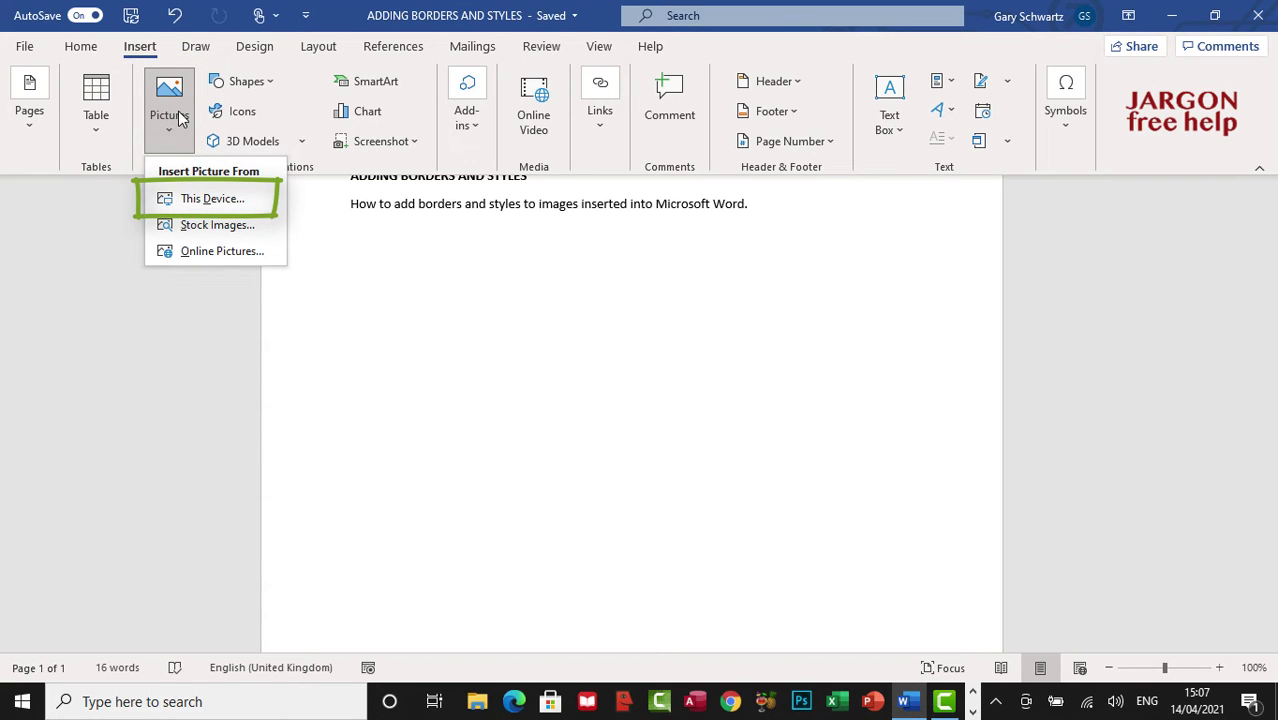
{"action": "left_click", "coordinate": [212, 199]}
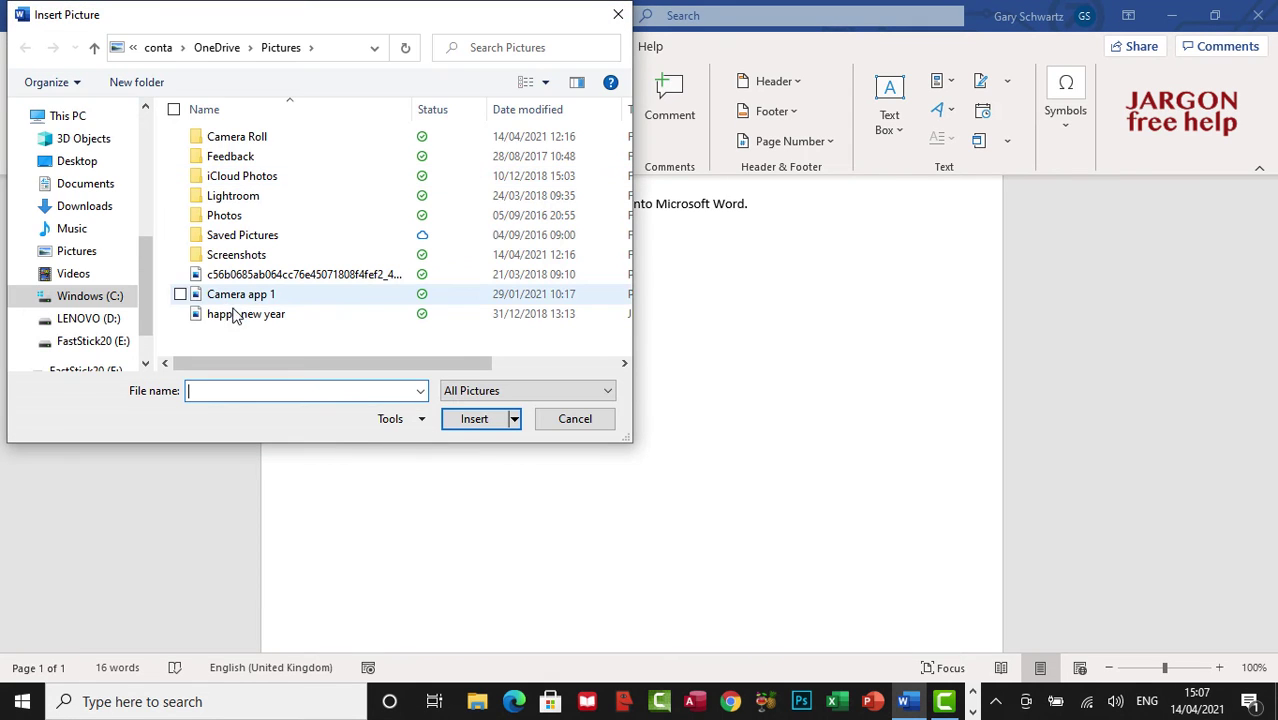
{"action": "left_click", "coordinate": [238, 315]}
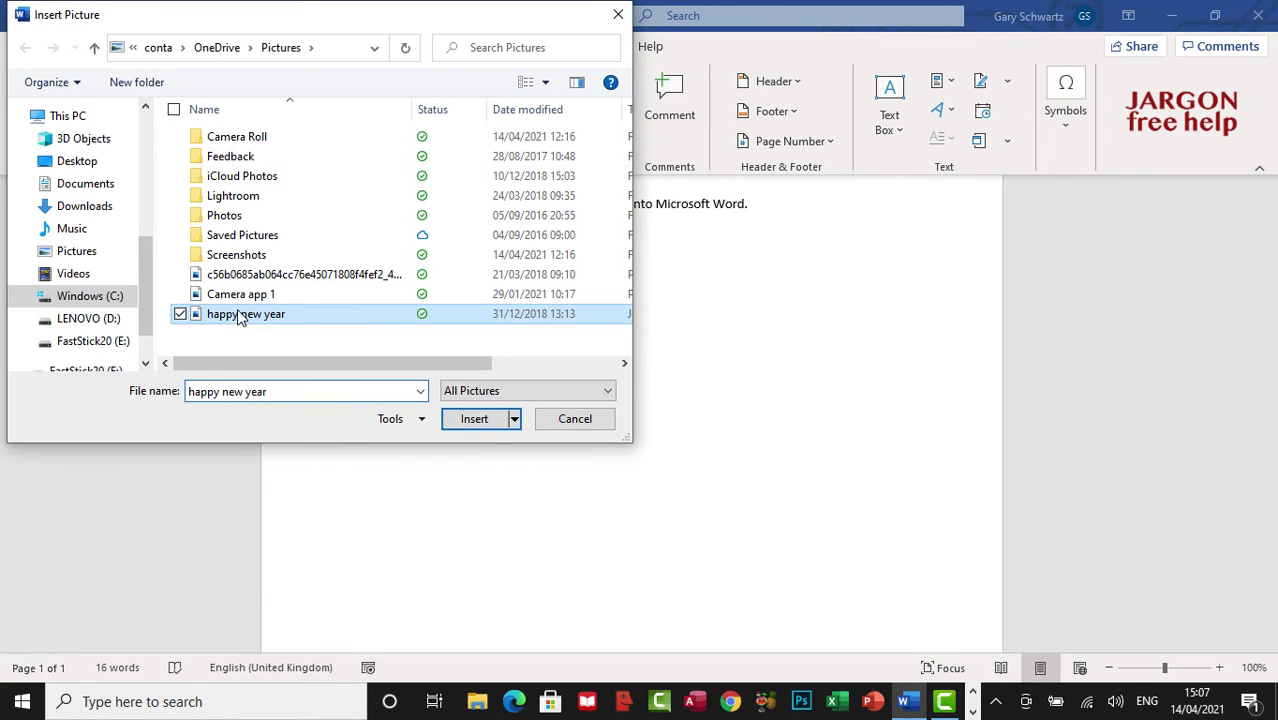
{"action": "left_click", "coordinate": [475, 419]}
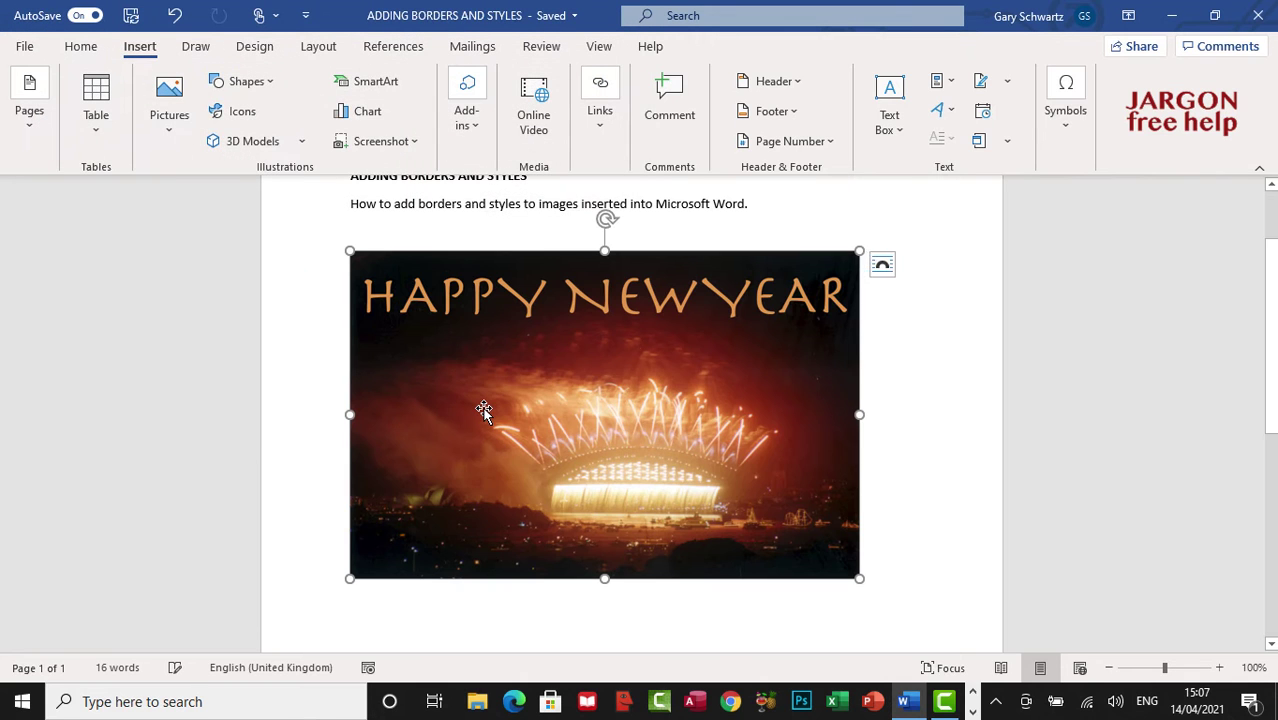
Shrink the inserted picture proportionally to about 6.77 cm high by 10.53 cm wide and keep it selected for formatting
{"action": "left_click_drag", "start_coordinate": [859, 578], "coordinate": [723, 491]}
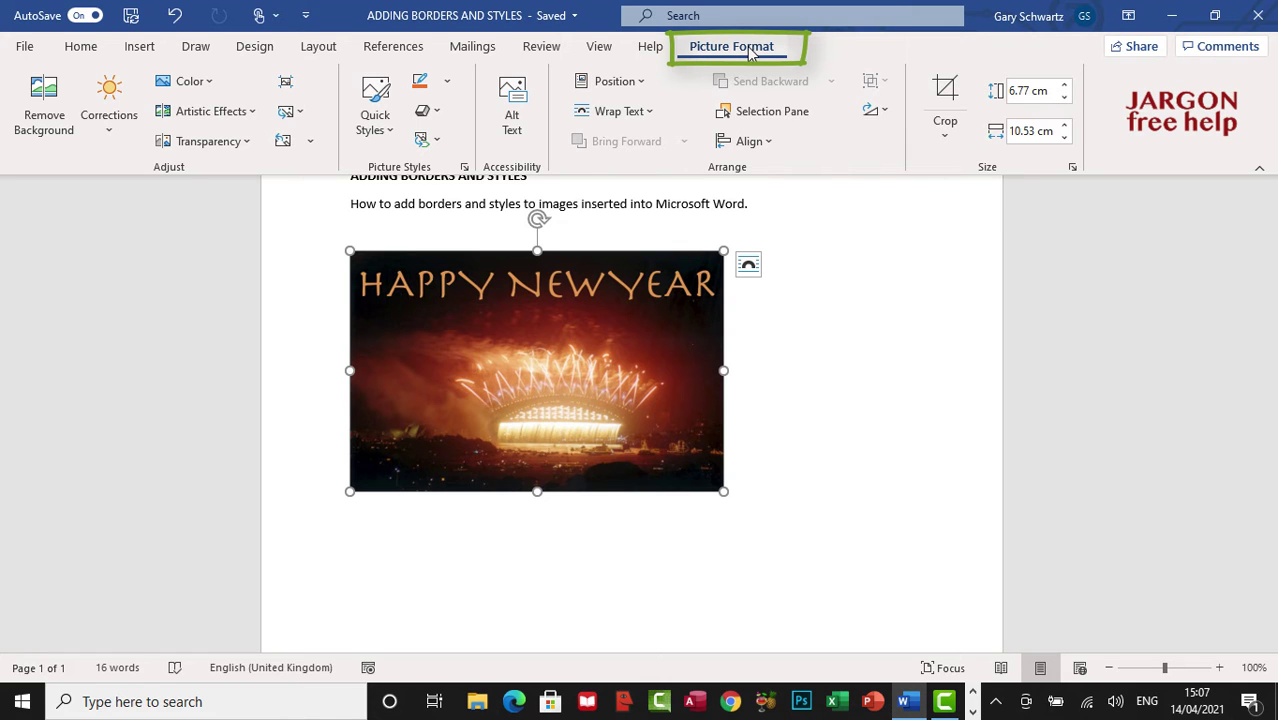
{"action": "left_click", "coordinate": [865, 341]}
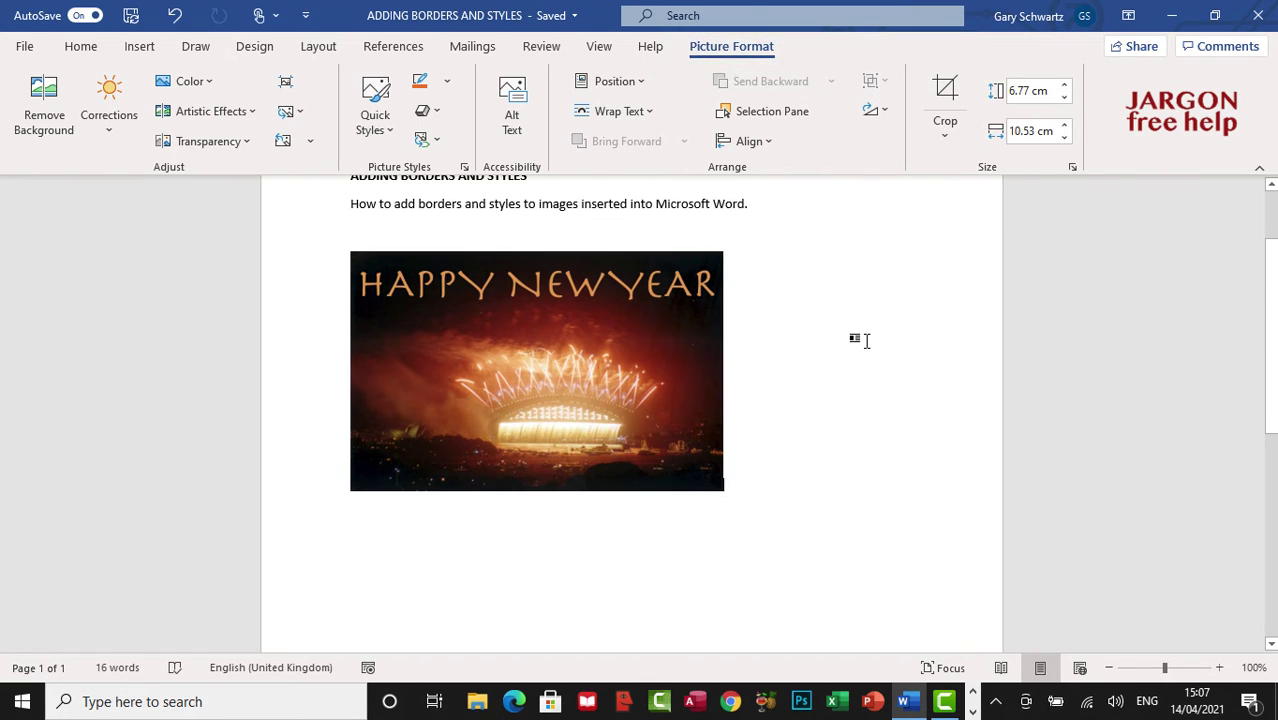
{"action": "left_click", "coordinate": [472, 340]}
{"action": "left_click", "coordinate": [715, 48]}
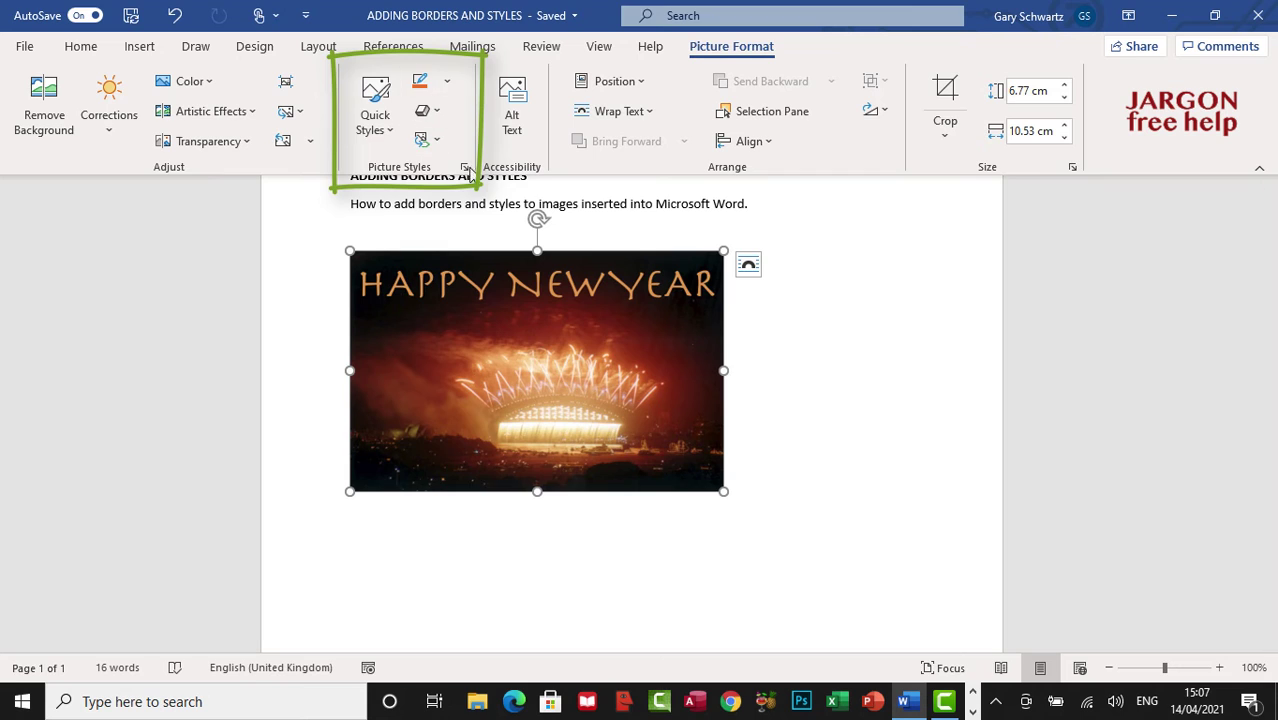
Try the black bevelled quick style with a reflection, and replace it with the tilted, rounded-corner perspective quick style
{"action": "left_click", "coordinate": [380, 120]}
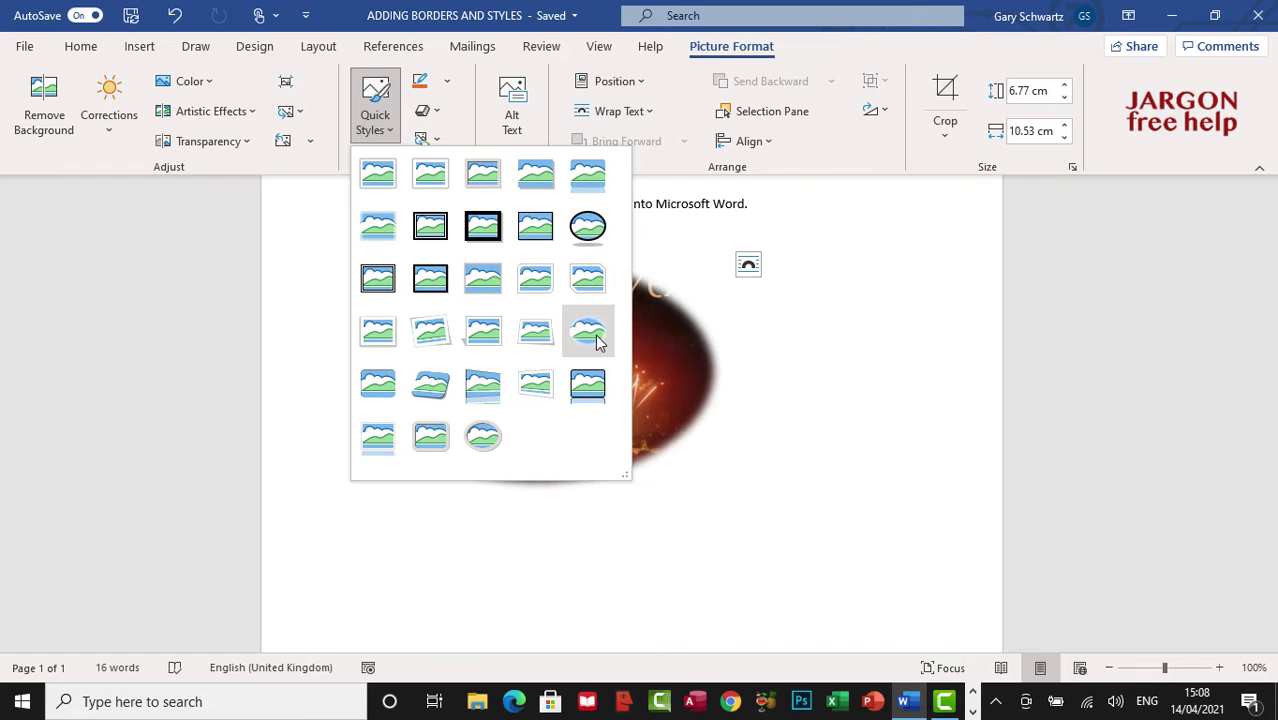
{"action": "left_click", "coordinate": [585, 384]}
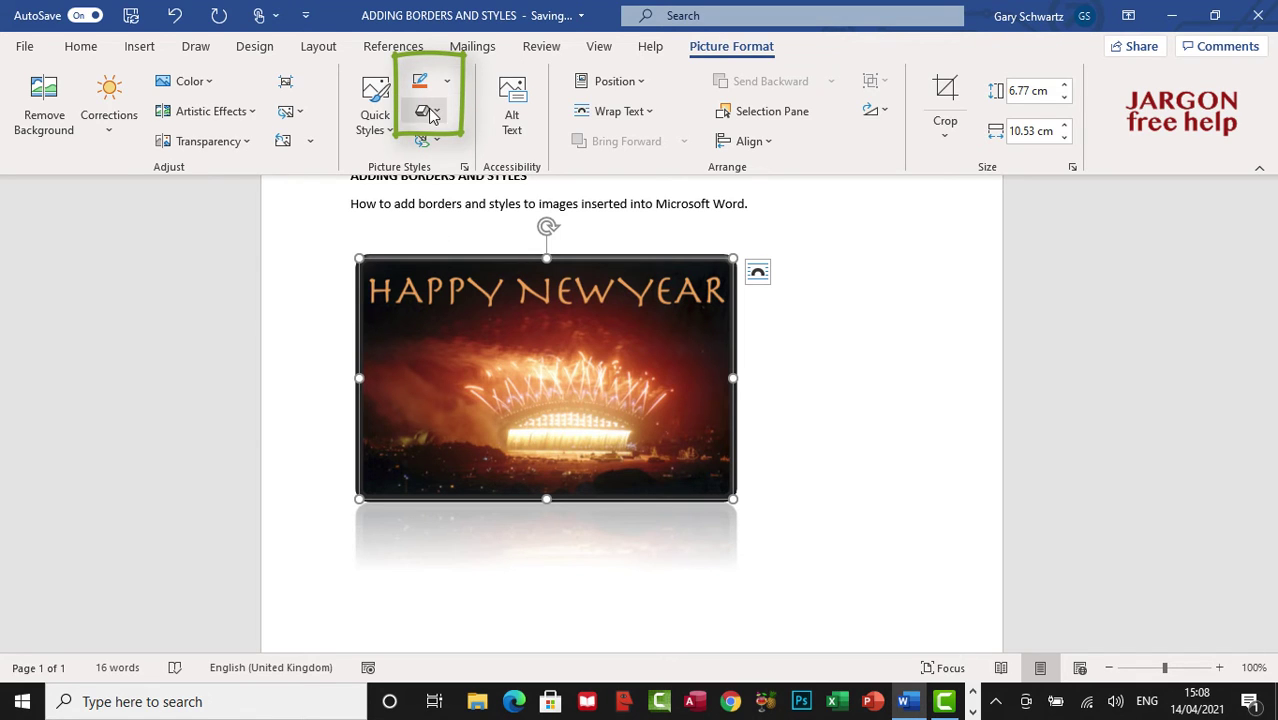
{"action": "left_click", "coordinate": [374, 118]}
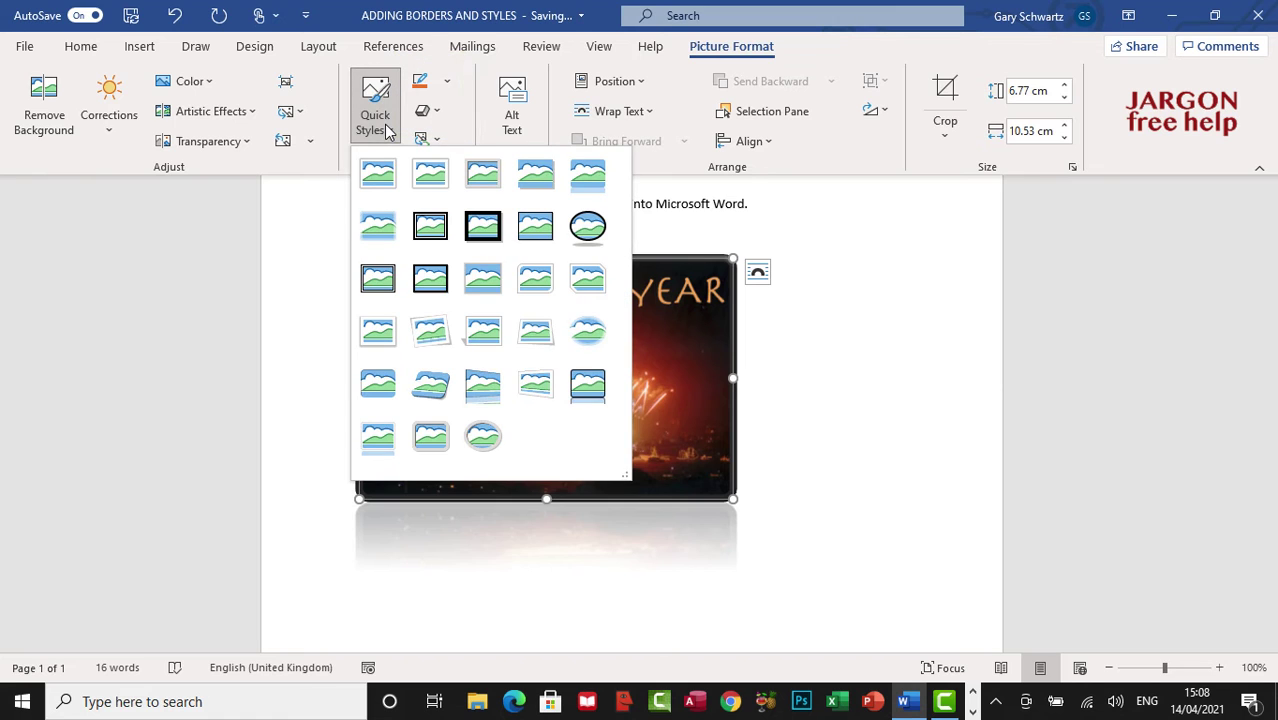
{"action": "left_click", "coordinate": [445, 384]}
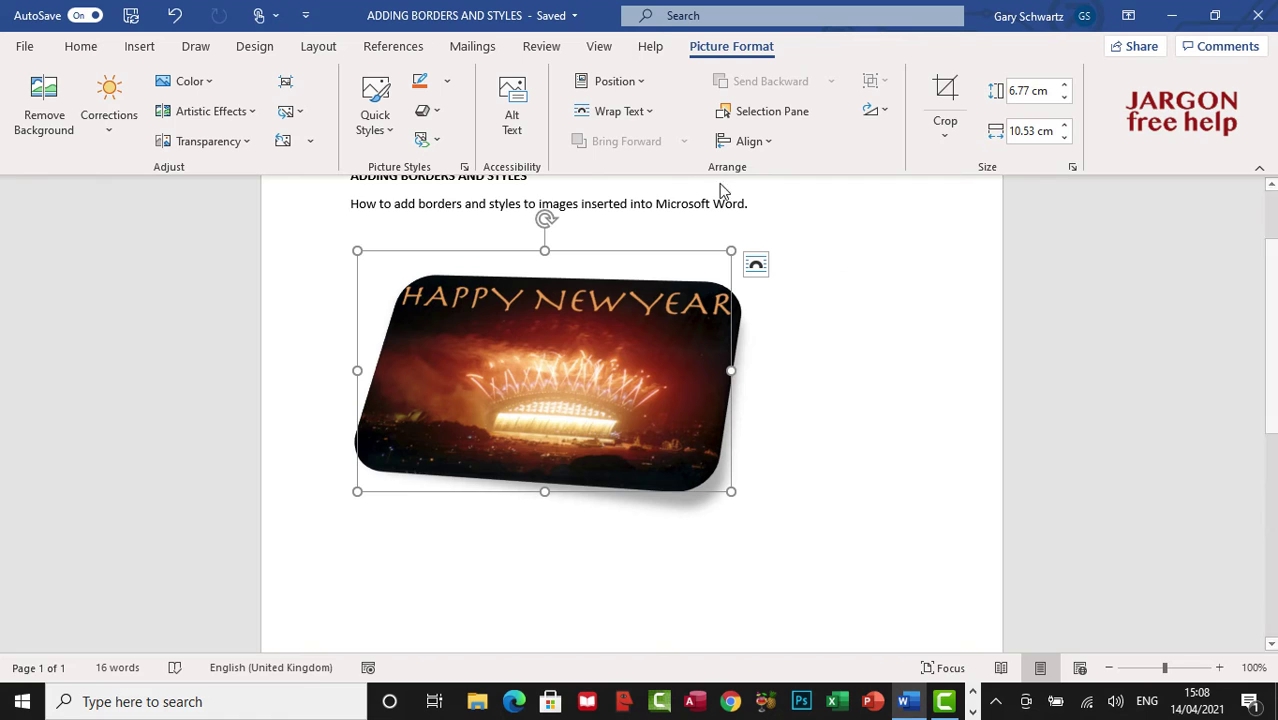
Give the picture a light gold theme-colour outline with a weight of 4½ pt
{"action": "left_click", "coordinate": [445, 86]}
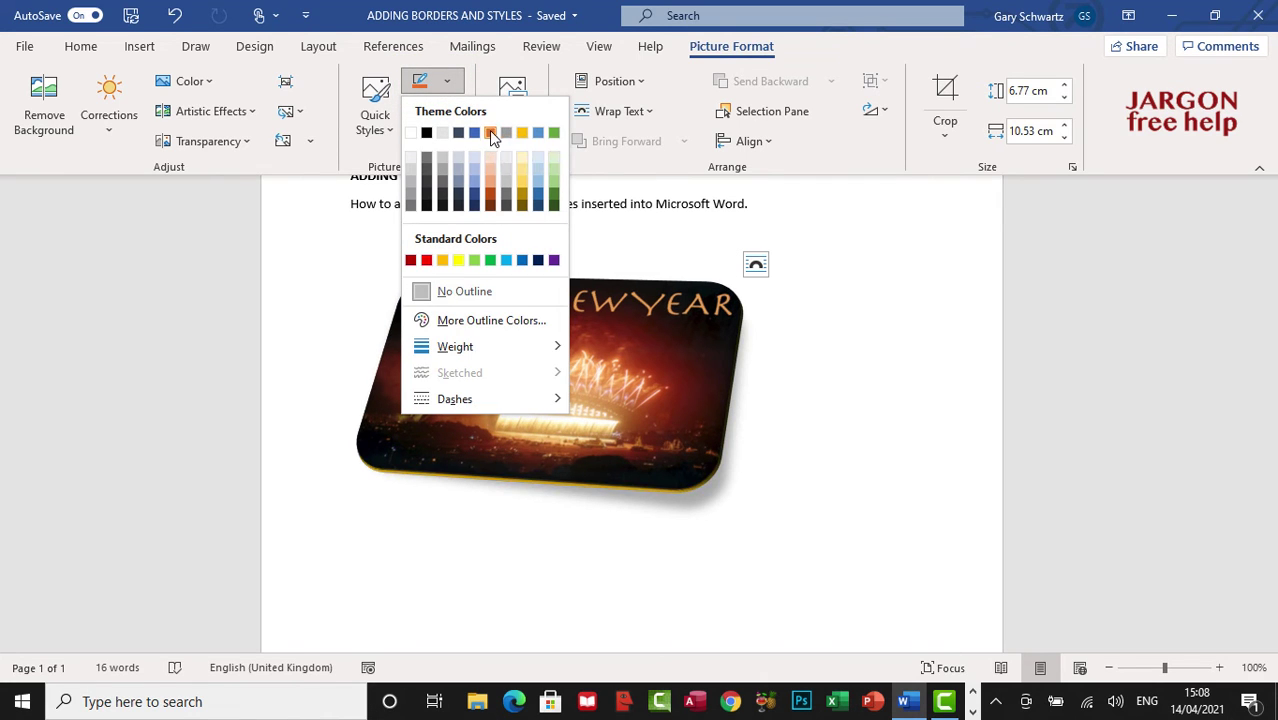
{"action": "left_click", "coordinate": [520, 181]}
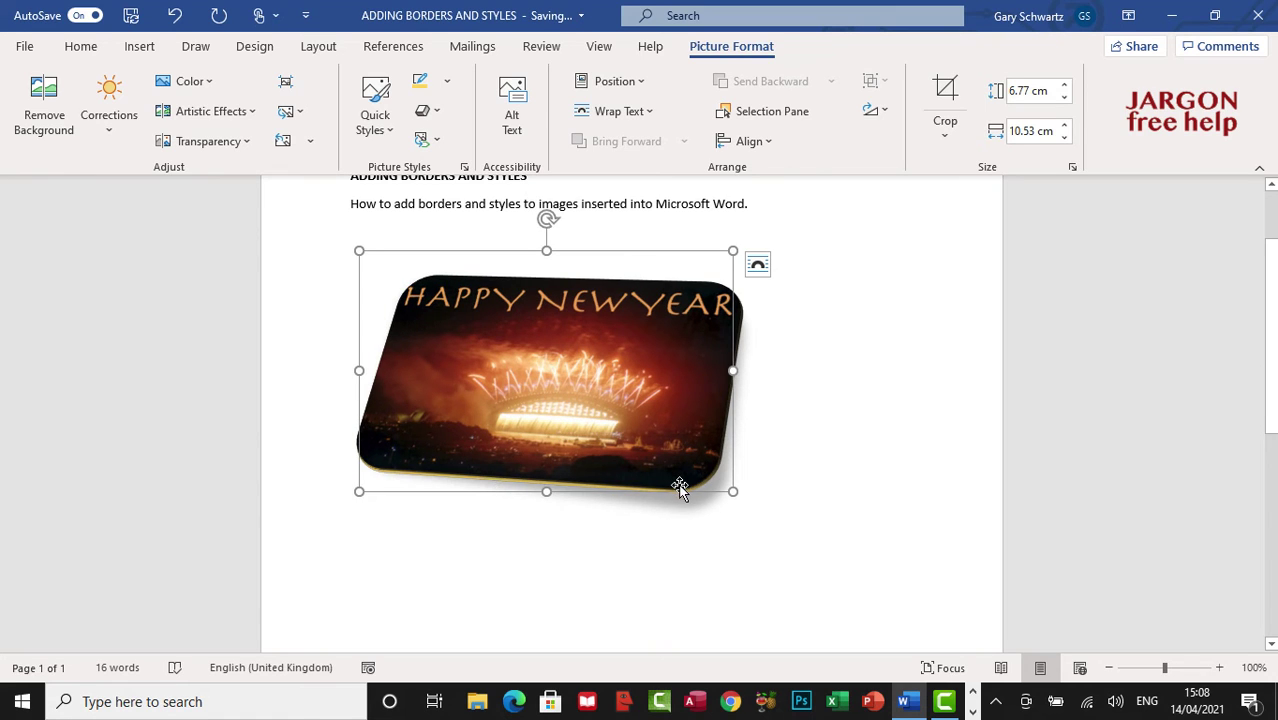
{"action": "left_click", "coordinate": [446, 86]}
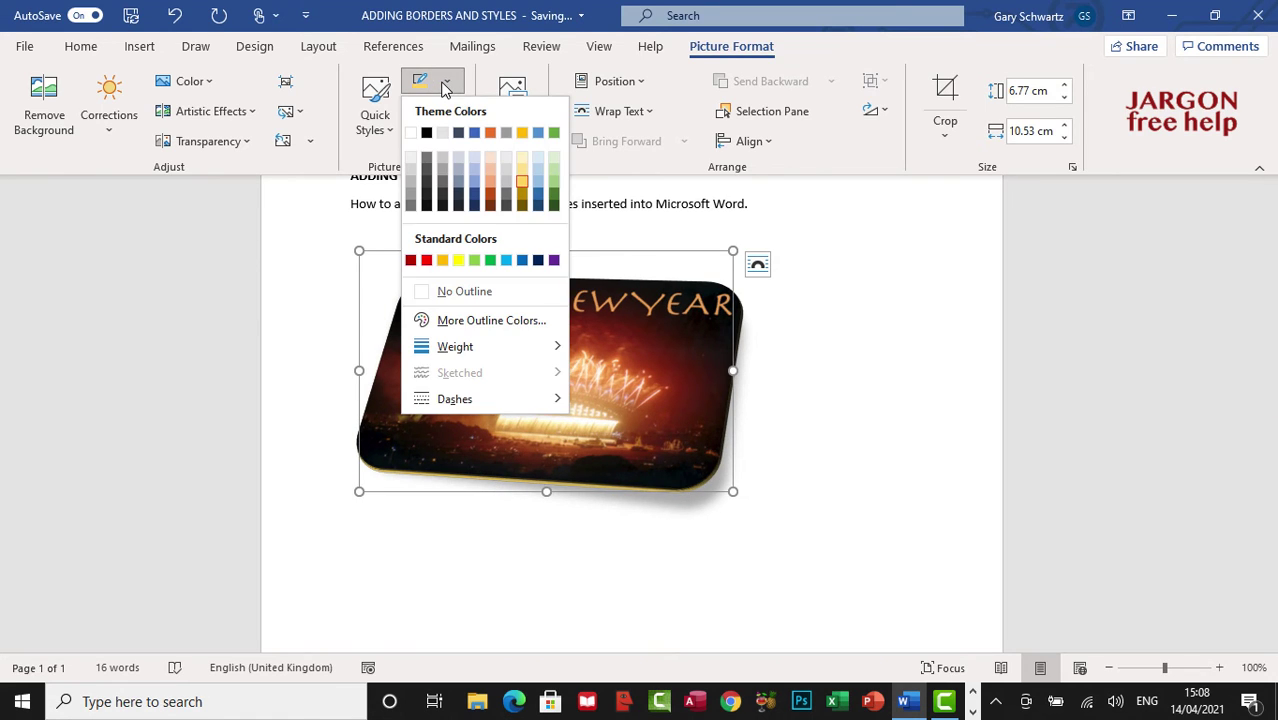
{"action": "mouse_move", "coordinate": [494, 342]}
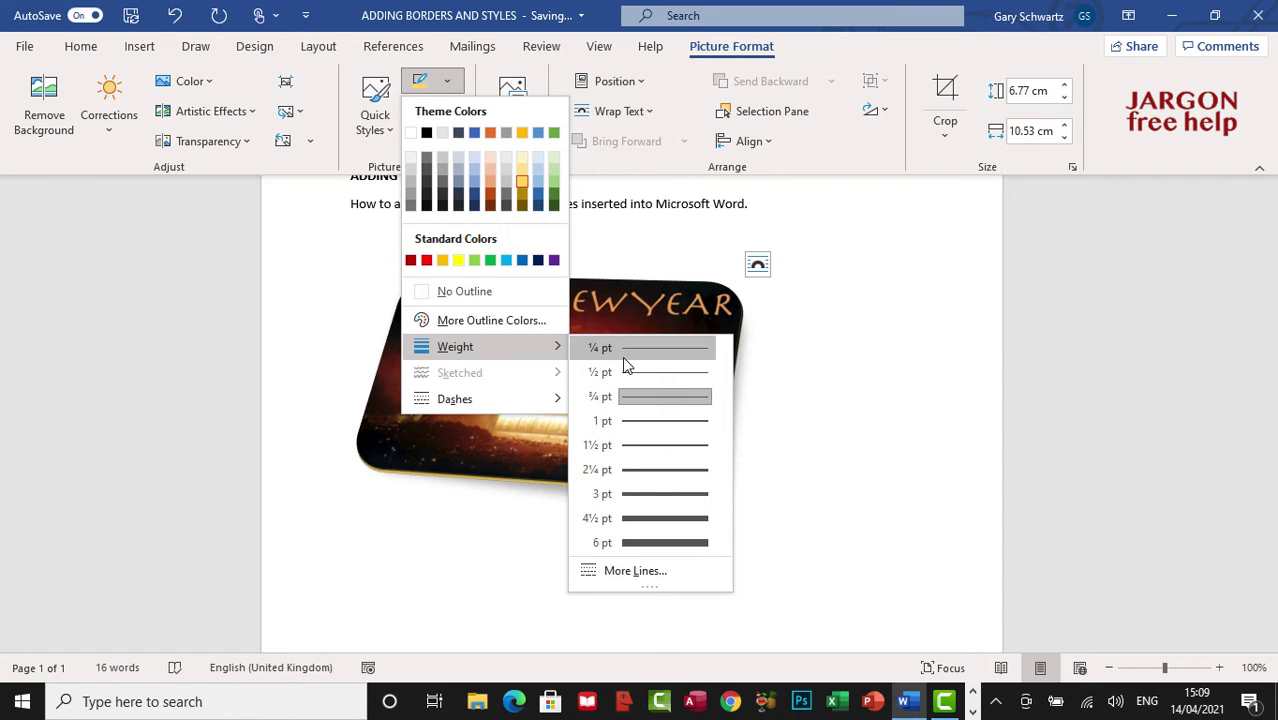
{"action": "left_click", "coordinate": [675, 525]}
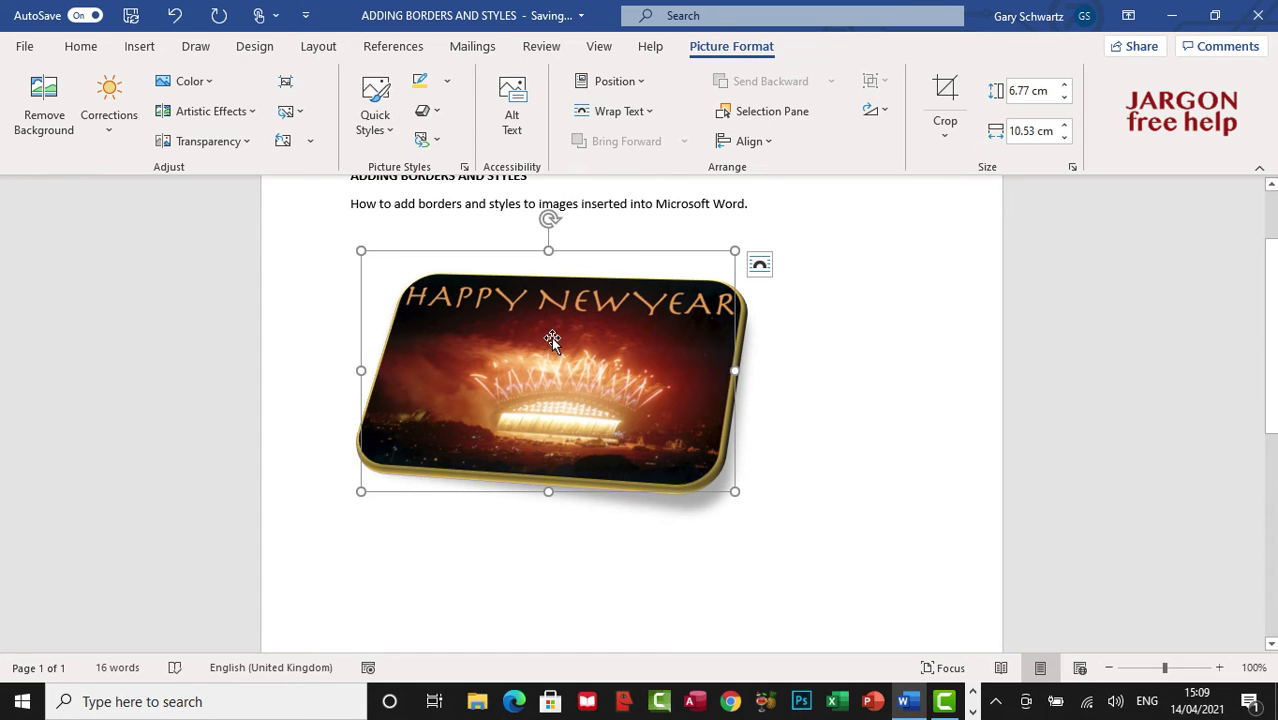
Set the picture outline's dash style to the long dash-dot pattern
{"action": "left_click", "coordinate": [446, 82]}
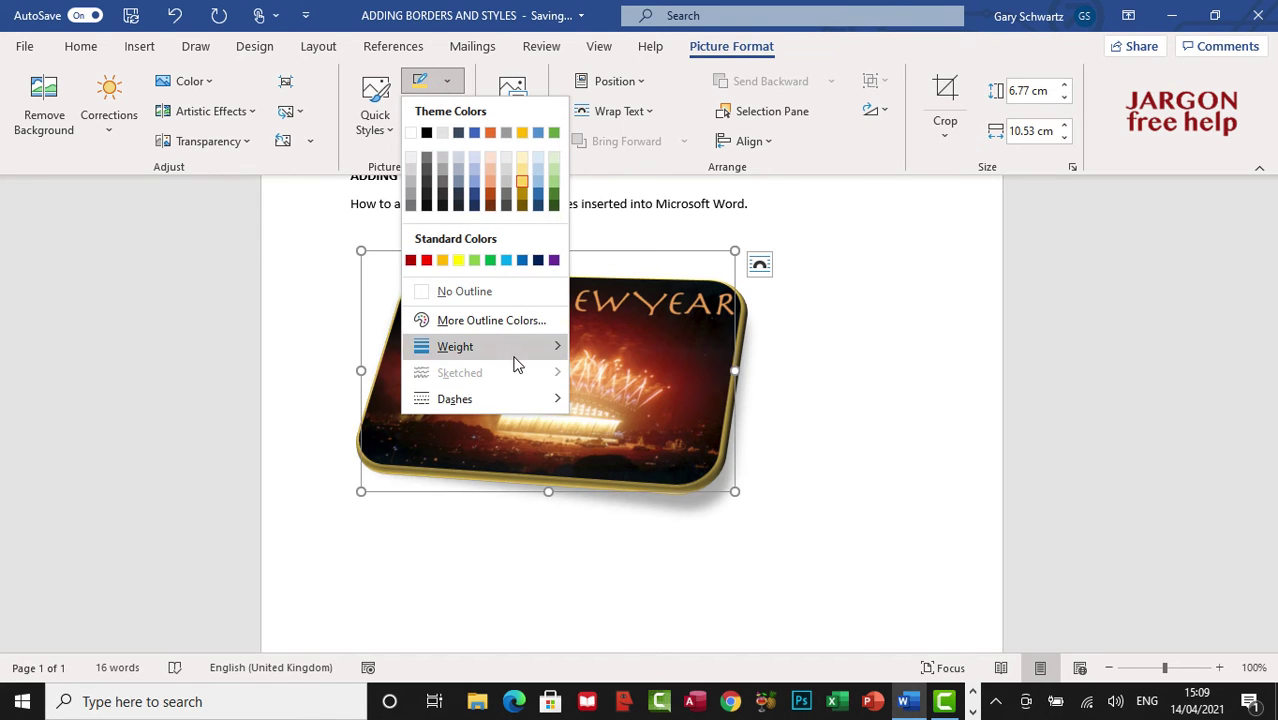
{"action": "mouse_move", "coordinate": [526, 398]}
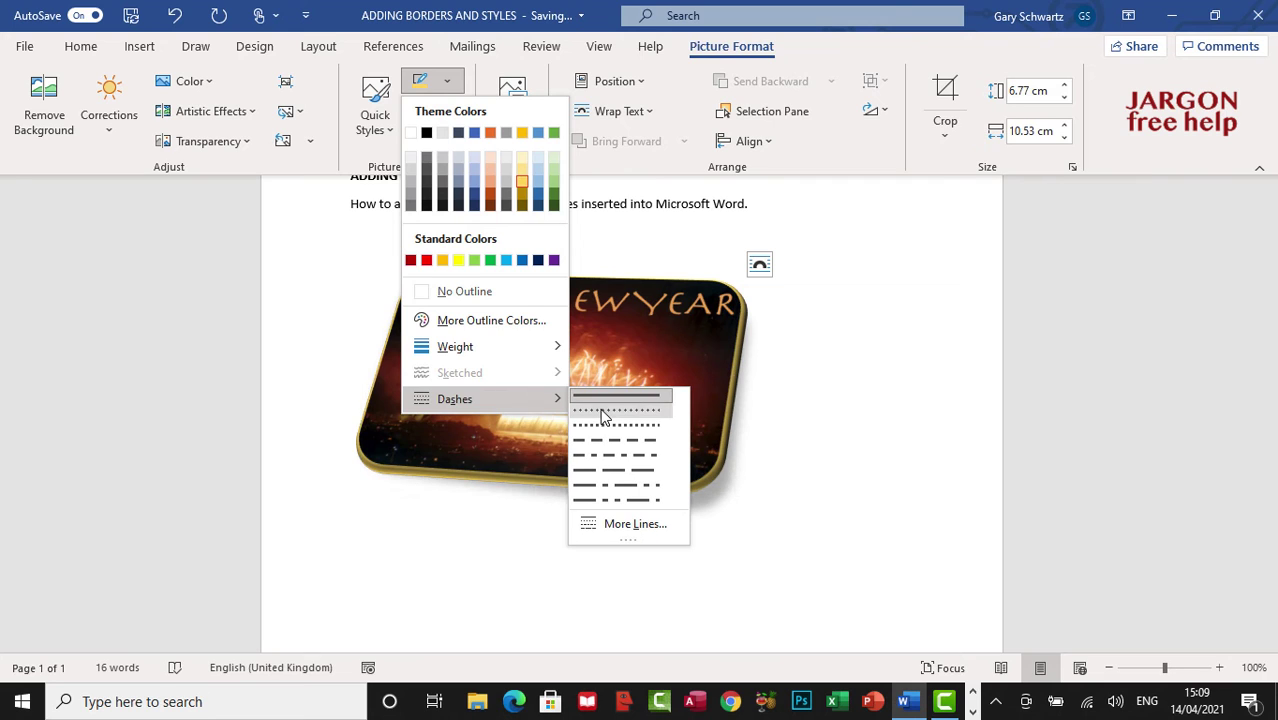
{"action": "left_click", "coordinate": [606, 486]}
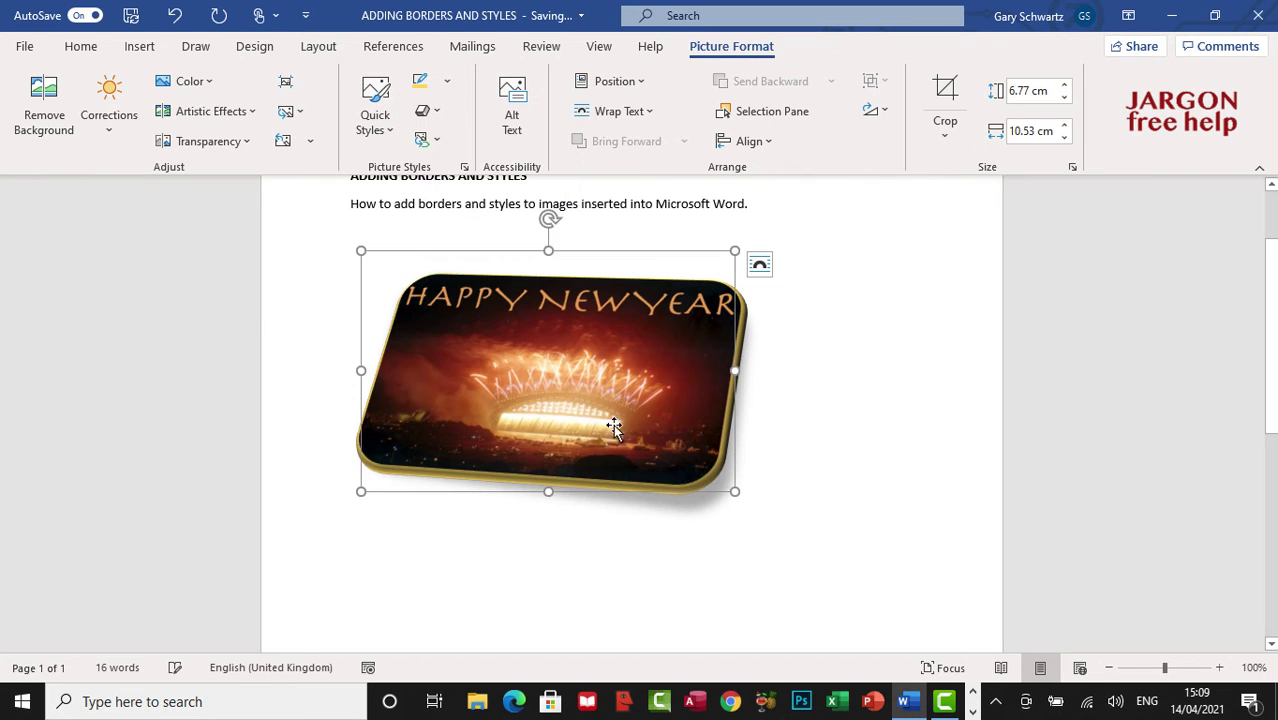
Add a reflection effect to the picture using the third variation in the first row of Reflection Variations
{"action": "left_click", "coordinate": [437, 118]}
{"action": "mouse_move", "coordinate": [491, 202]}
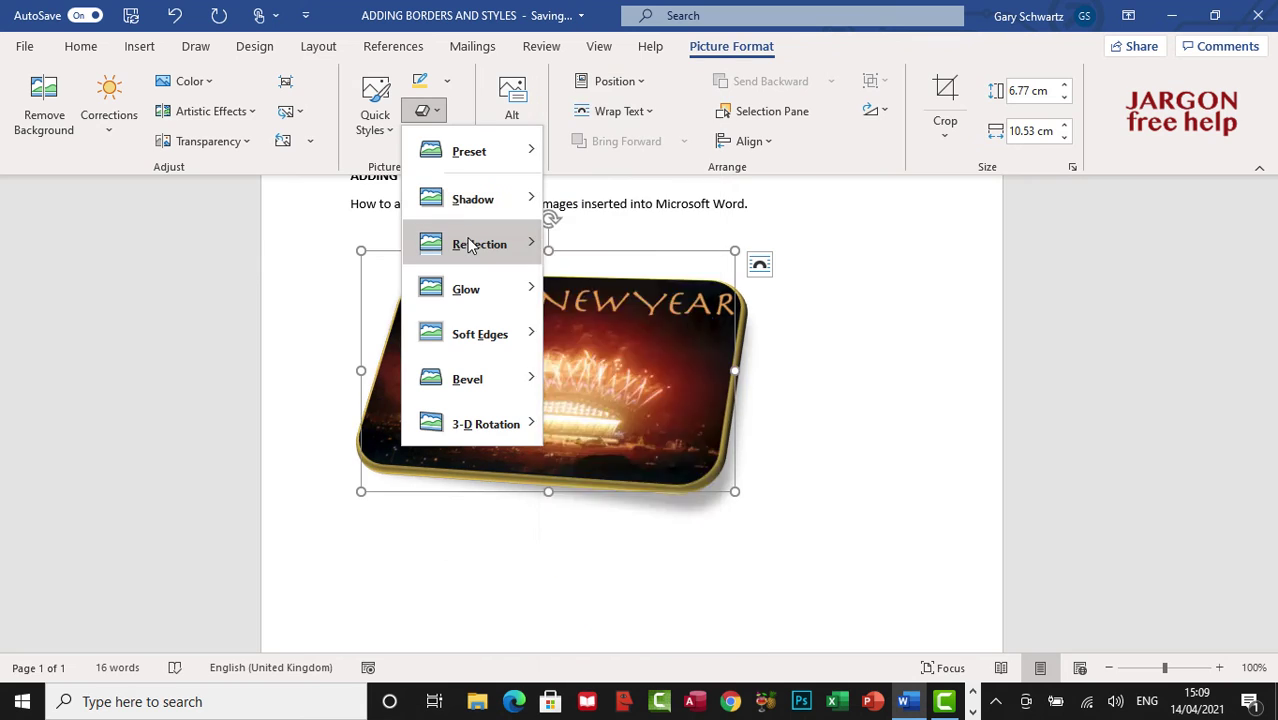
{"action": "mouse_move", "coordinate": [470, 245]}
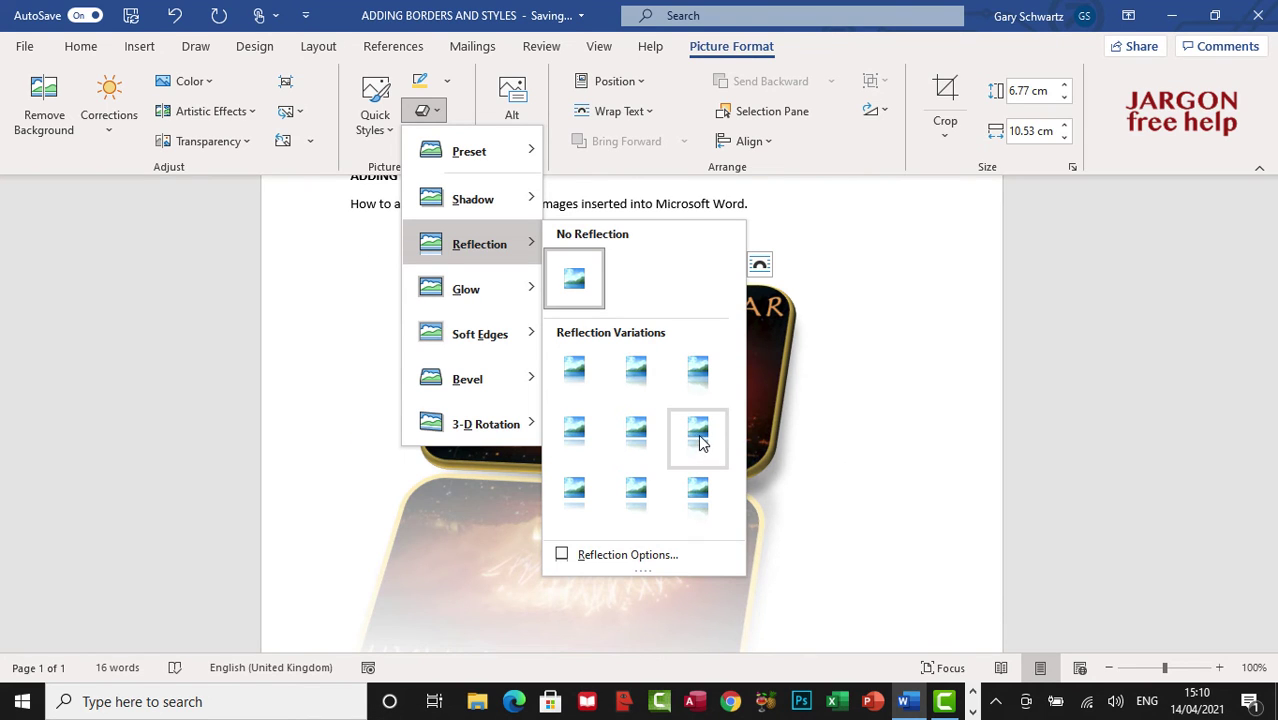
{"action": "left_click", "coordinate": [697, 395]}
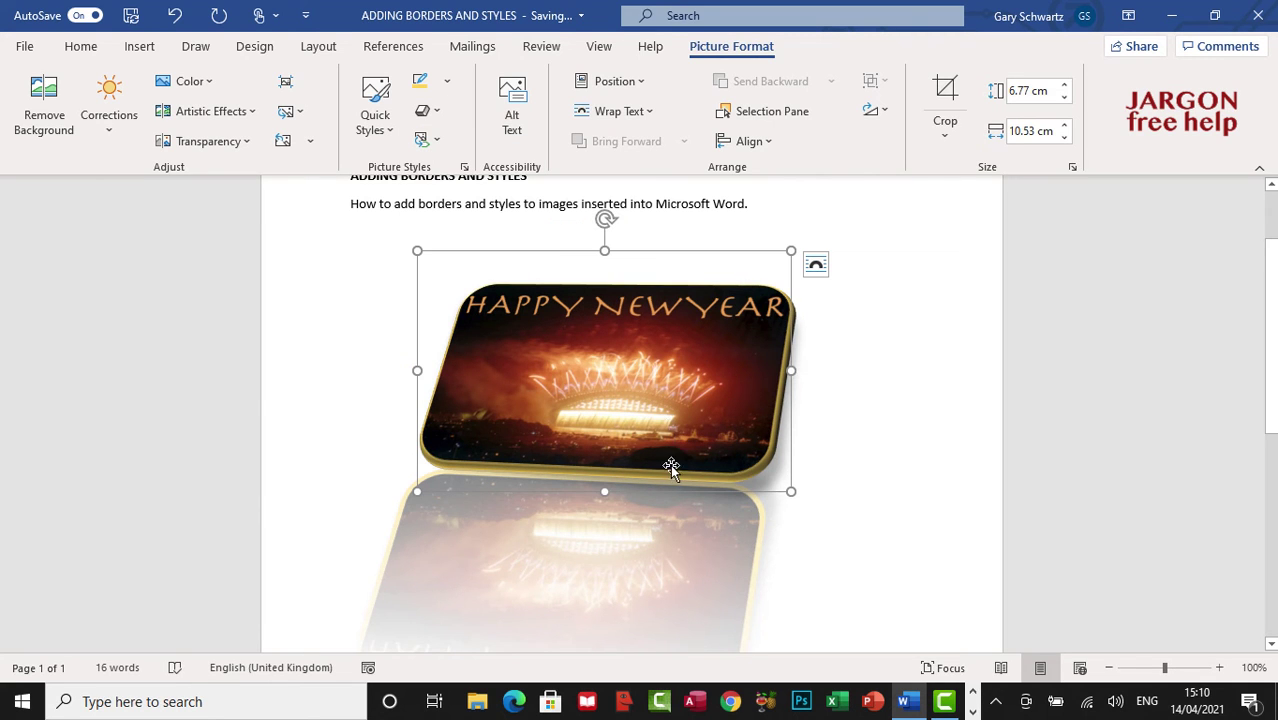
Apply the second effect preset in the first row of Presets to the picture
{"action": "left_click", "coordinate": [427, 111]}
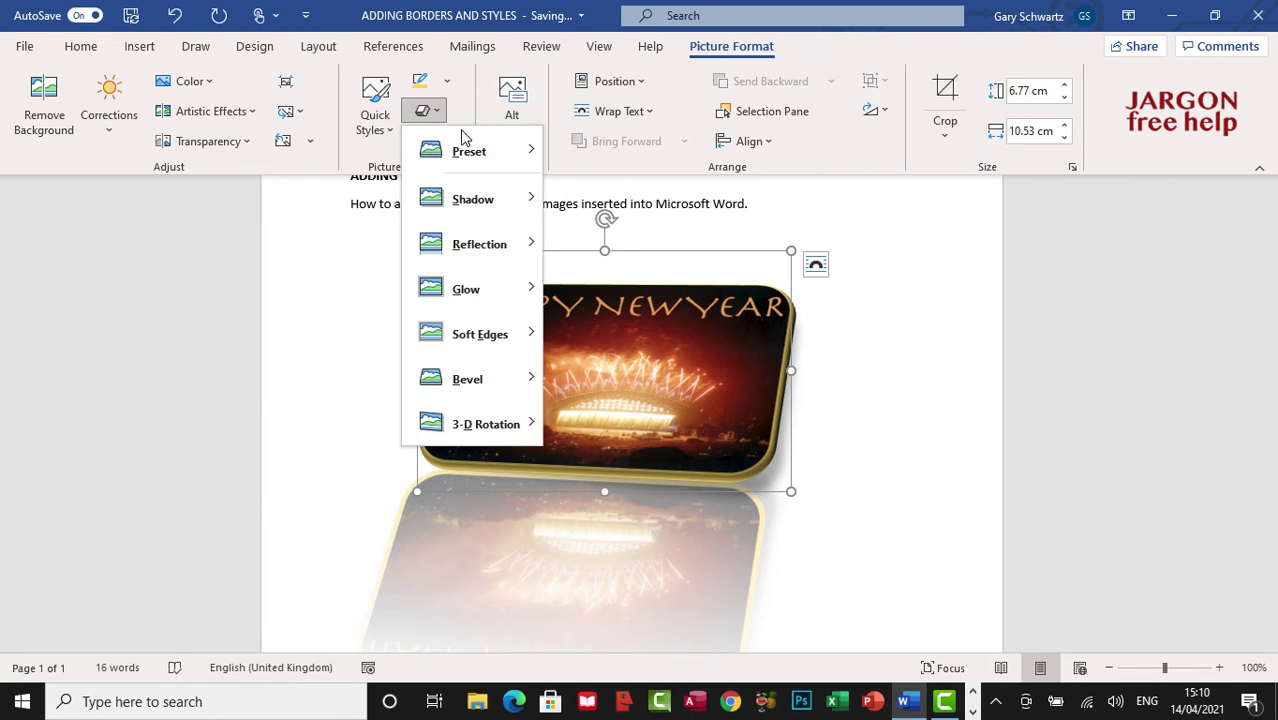
{"action": "mouse_move", "coordinate": [472, 163]}
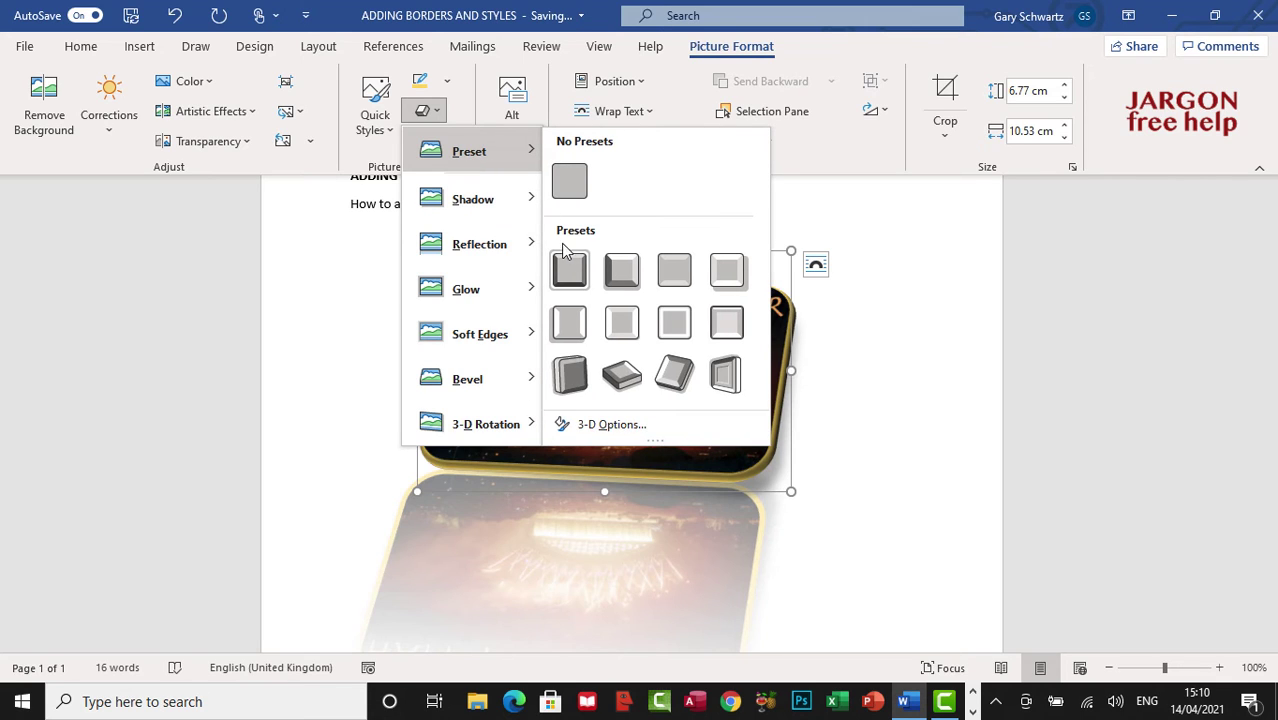
{"action": "left_click", "coordinate": [629, 279]}
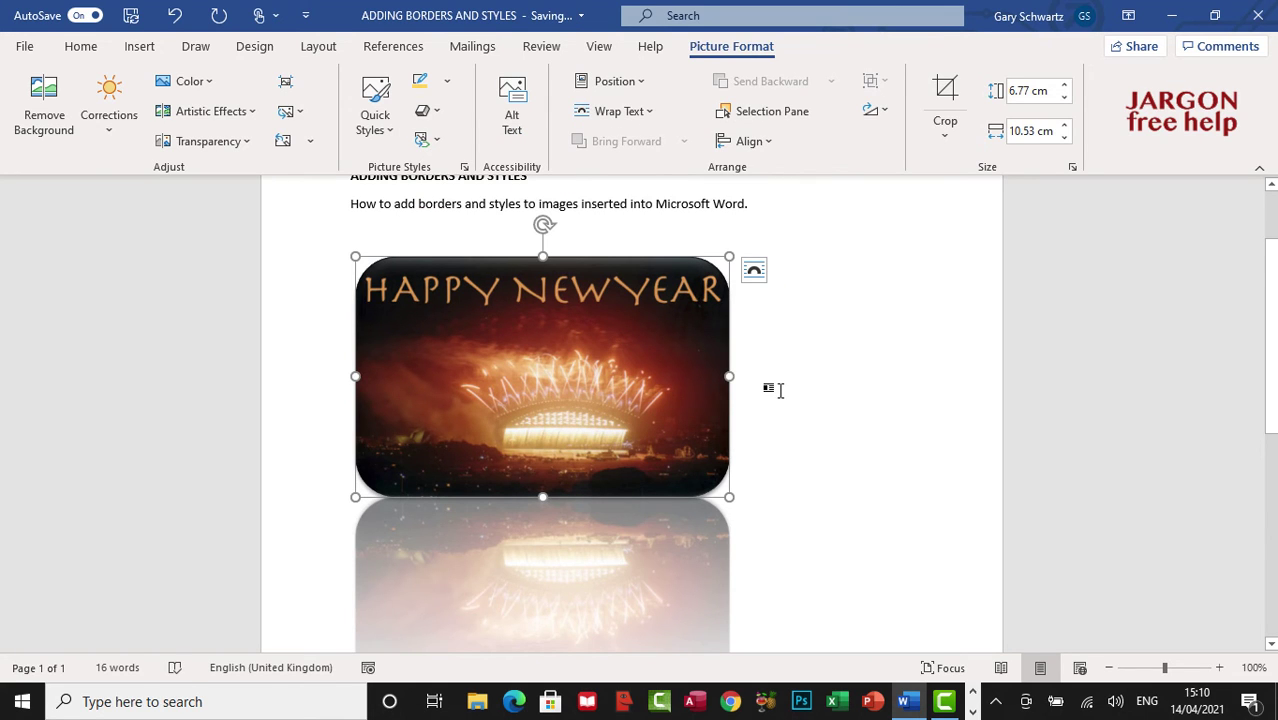
Insert a second copy of the "happy new year" picture from this device below the reflected picture
{"action": "scroll", "coordinate": [779, 390], "scroll_direction": "down", "scroll_amount": 3}
{"action": "left_click", "coordinate": [808, 388]}
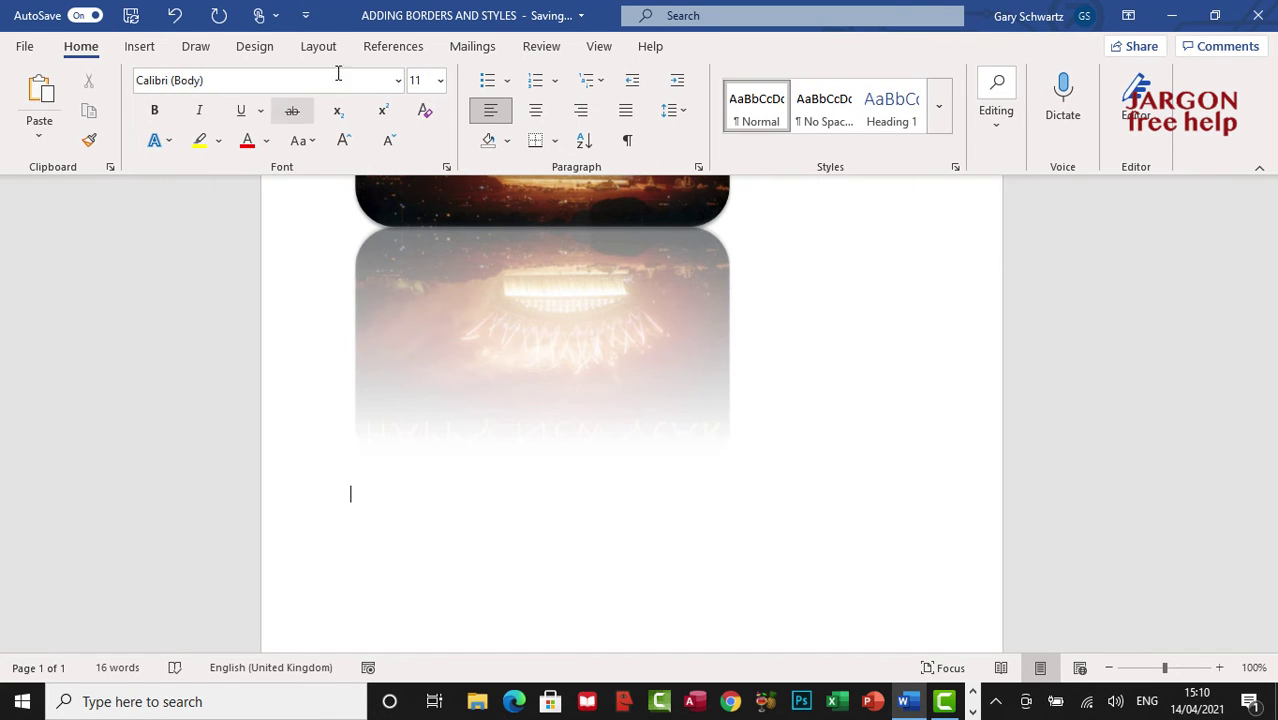
{"action": "left_click", "coordinate": [150, 47]}
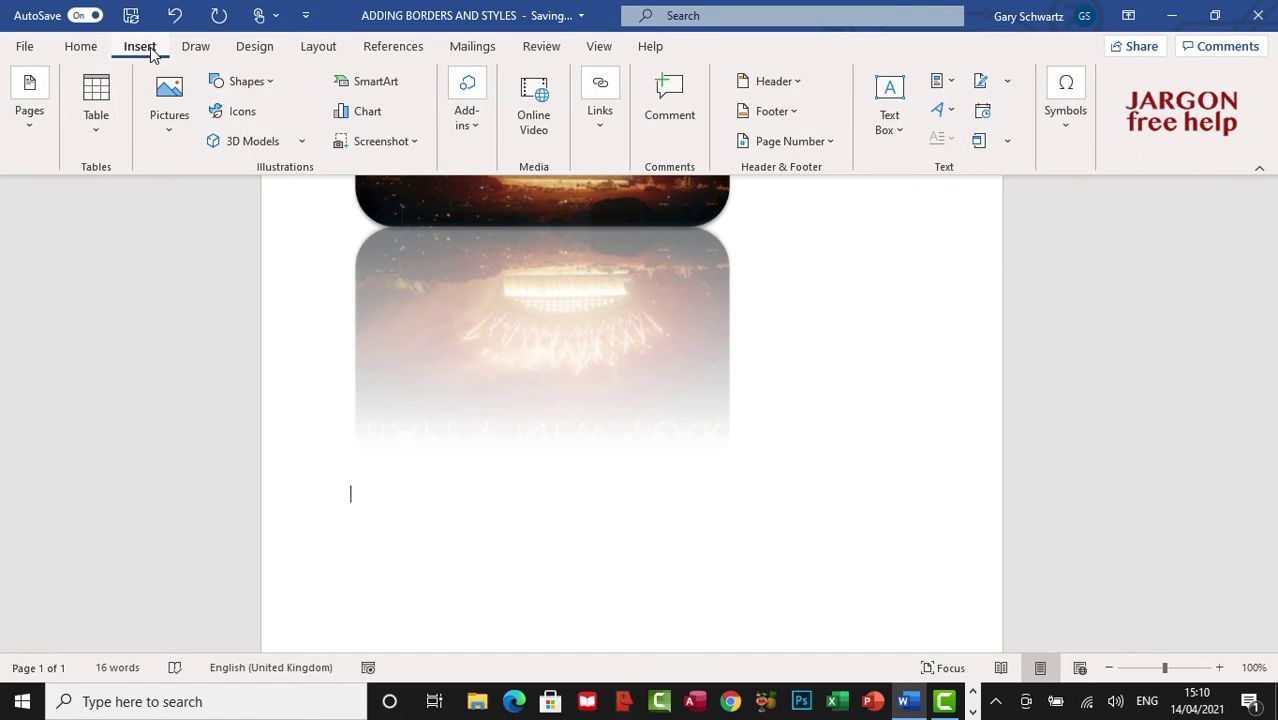
{"action": "left_click", "coordinate": [172, 120]}
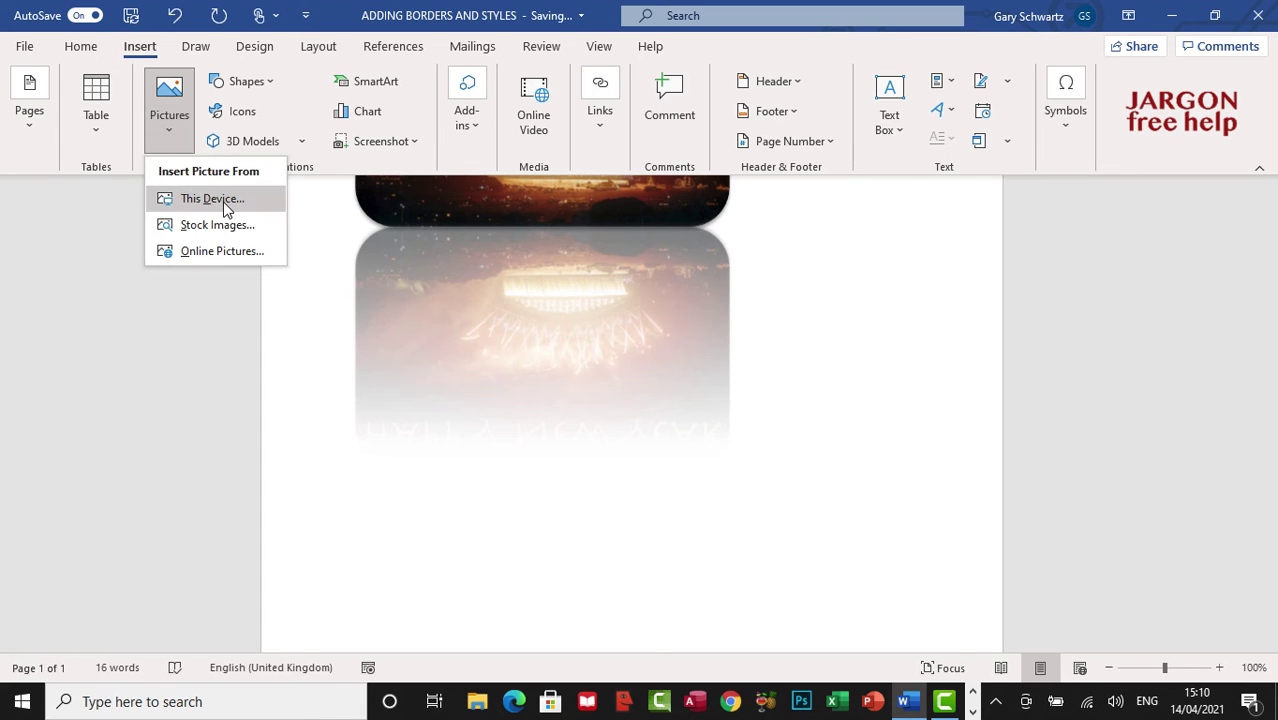
{"action": "left_click", "coordinate": [227, 200]}
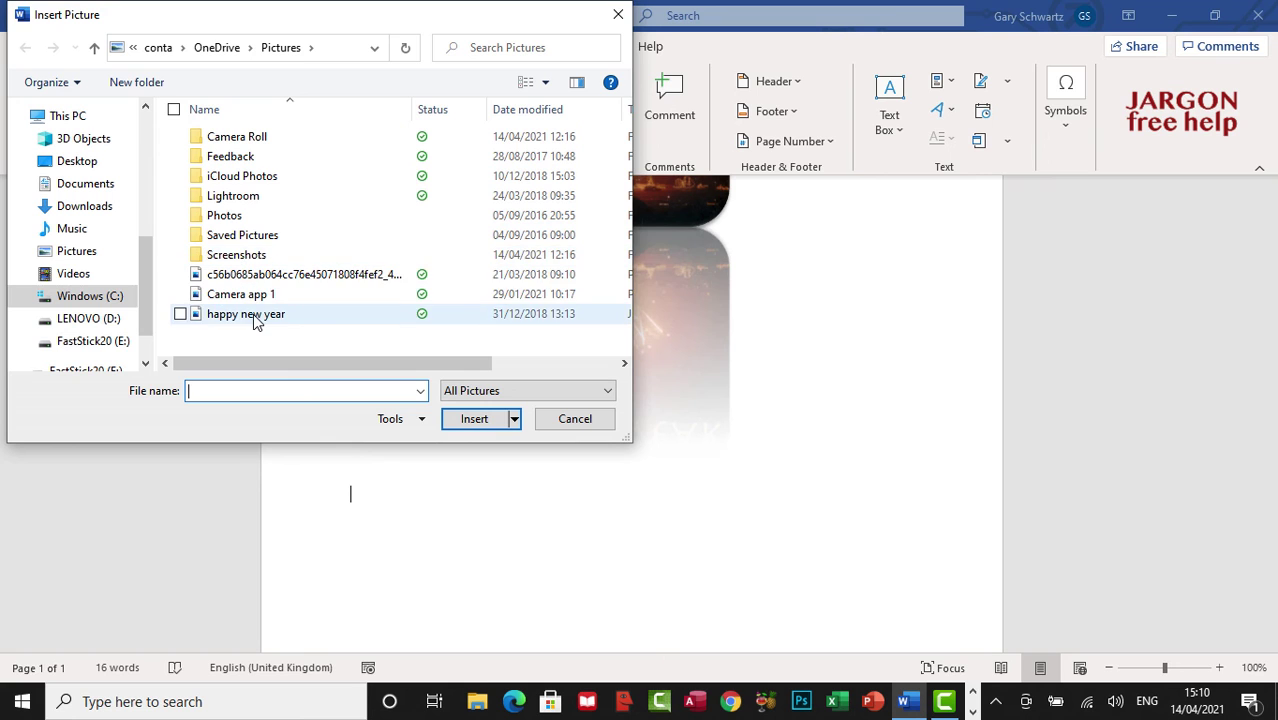
{"action": "left_click", "coordinate": [255, 318]}
{"action": "left_click", "coordinate": [478, 419]}
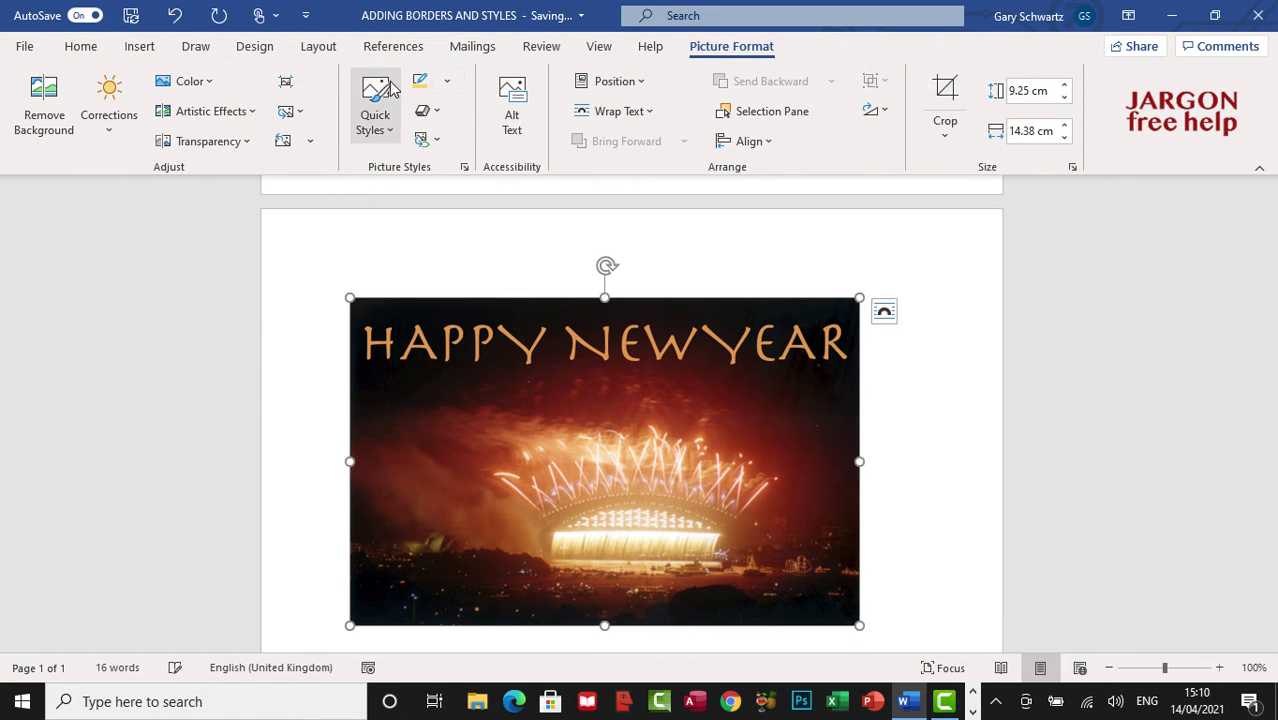
Give the newly inserted picture an orange outline with a weight of 4½ pt
{"action": "left_click", "coordinate": [444, 84]}
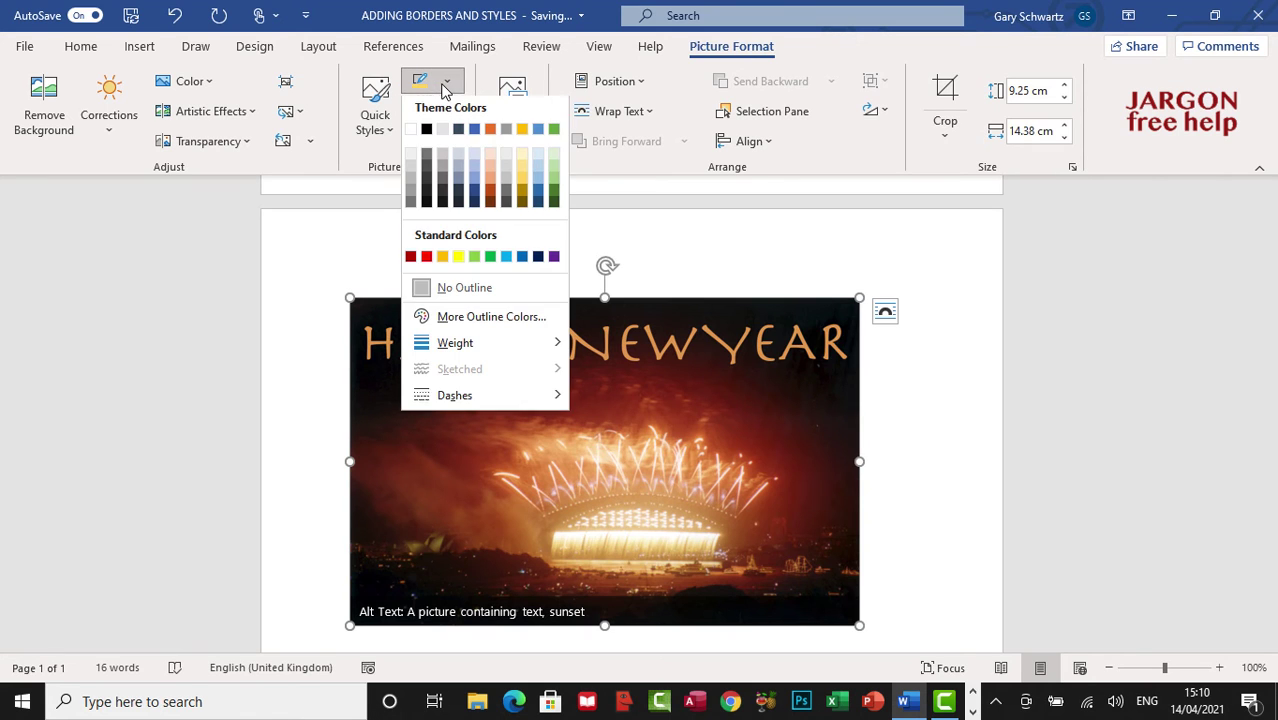
{"action": "left_click", "coordinate": [490, 133]}
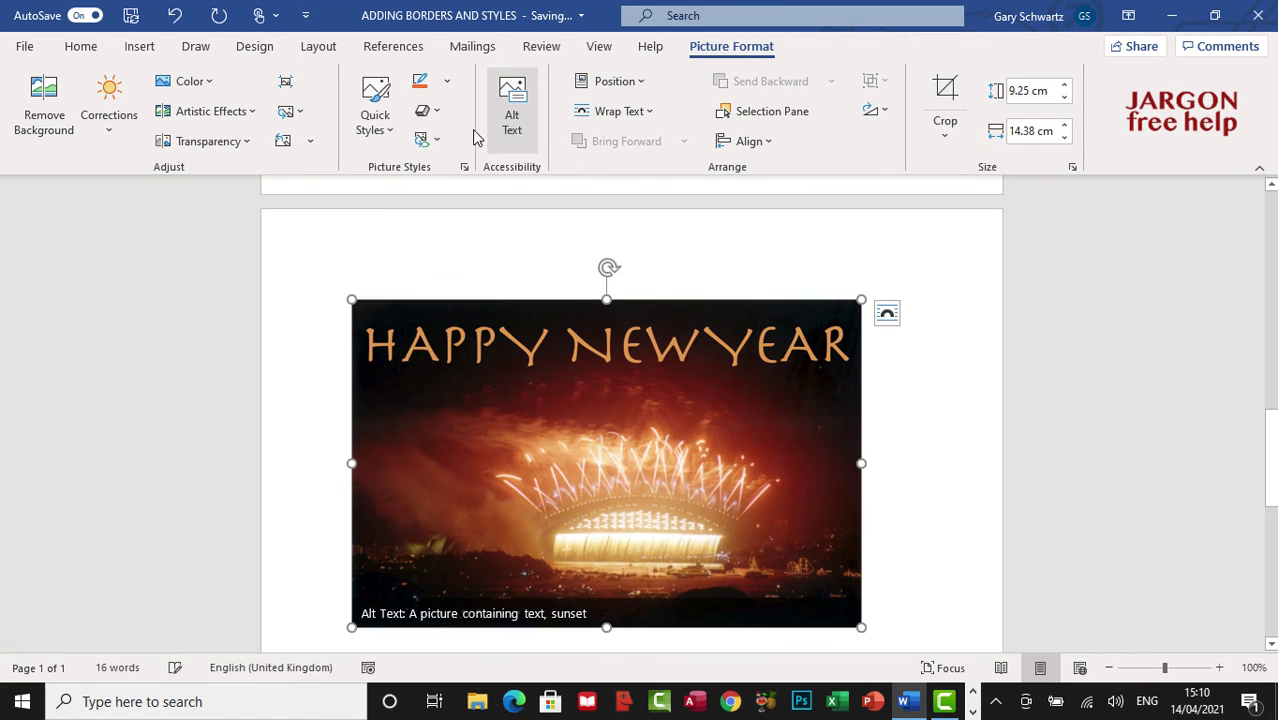
{"action": "left_click", "coordinate": [440, 84]}
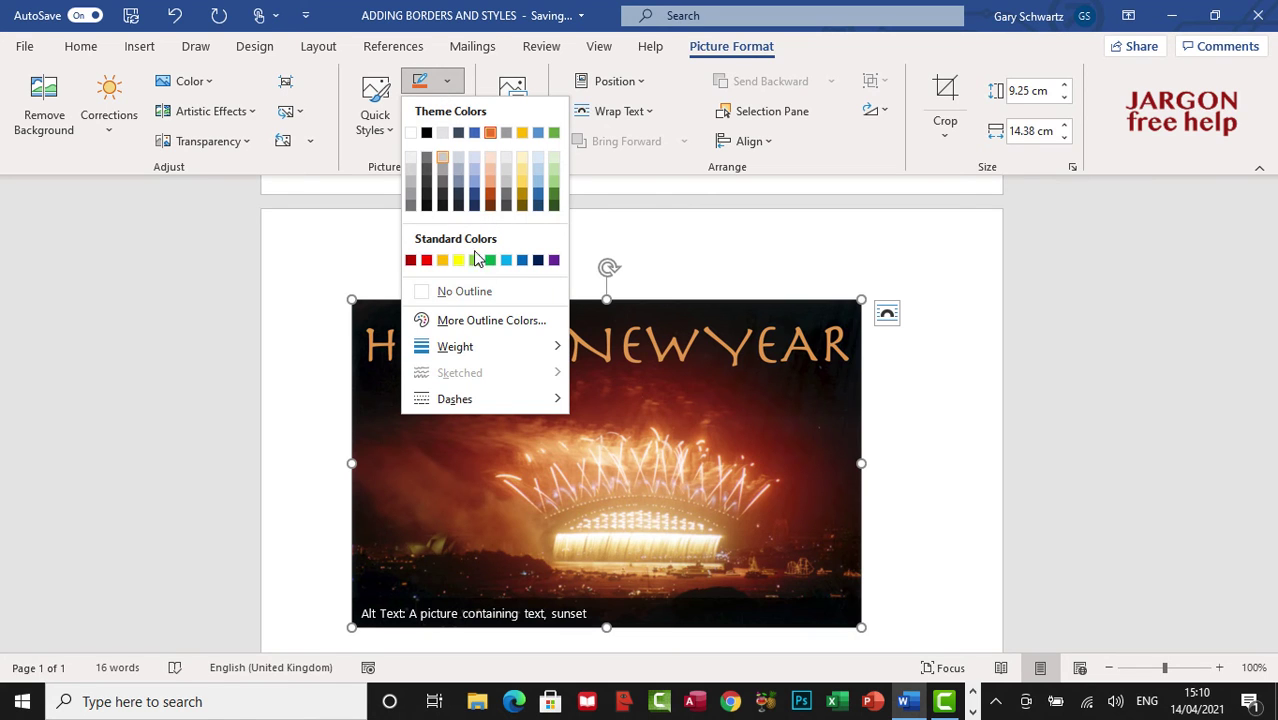
{"action": "mouse_move", "coordinate": [484, 349]}
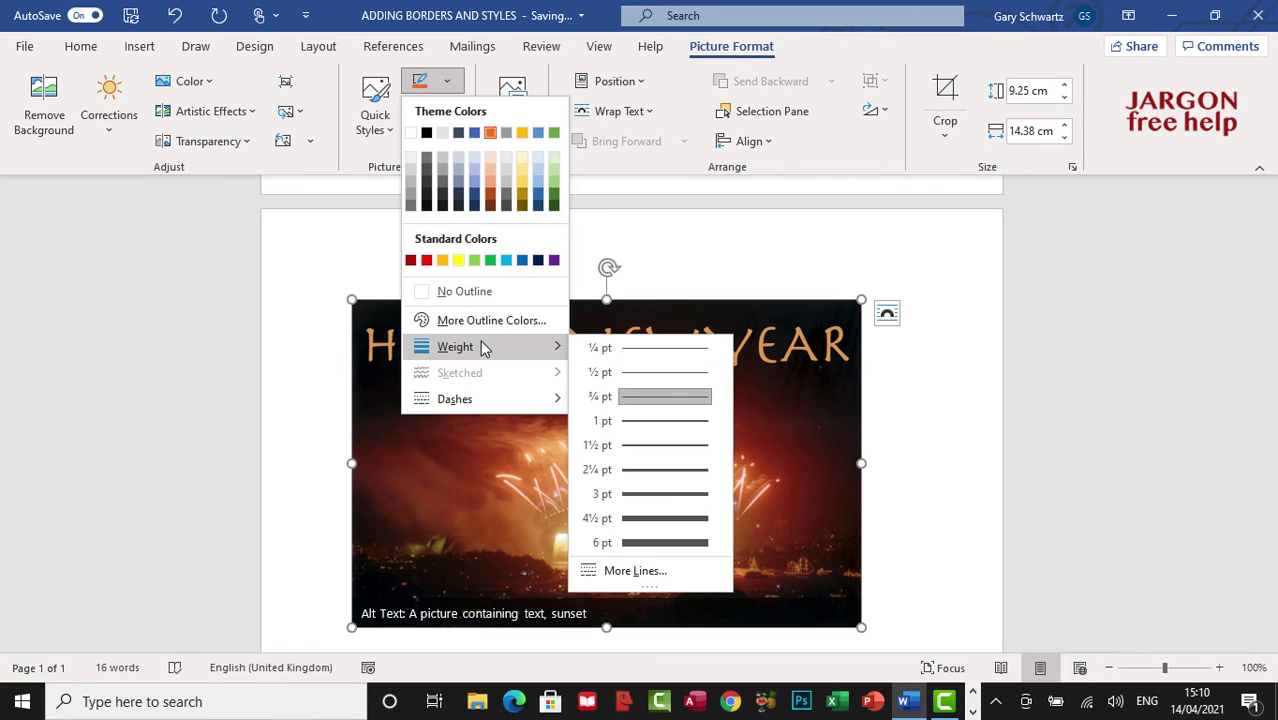
{"action": "left_click", "coordinate": [655, 521]}
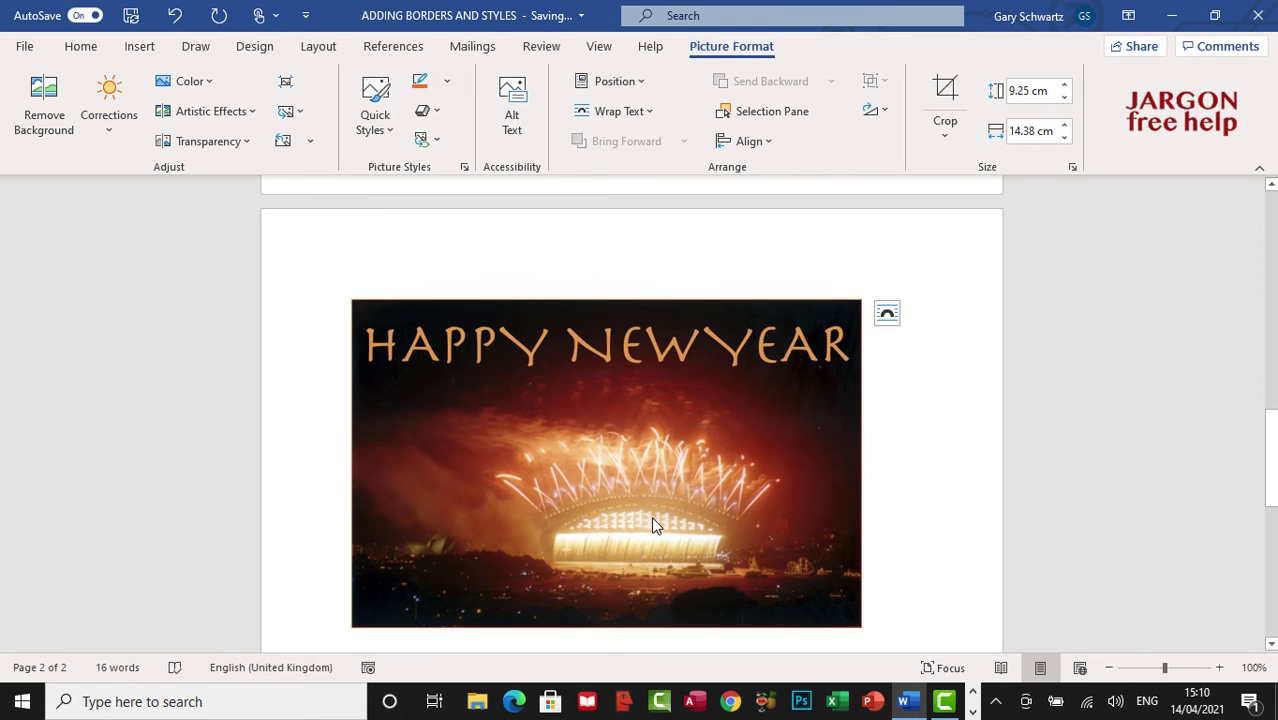
Change the picture's outline to a gradient line with an orange first stop and a horizontal direction at 0°
{"action": "left_click", "coordinate": [442, 85]}
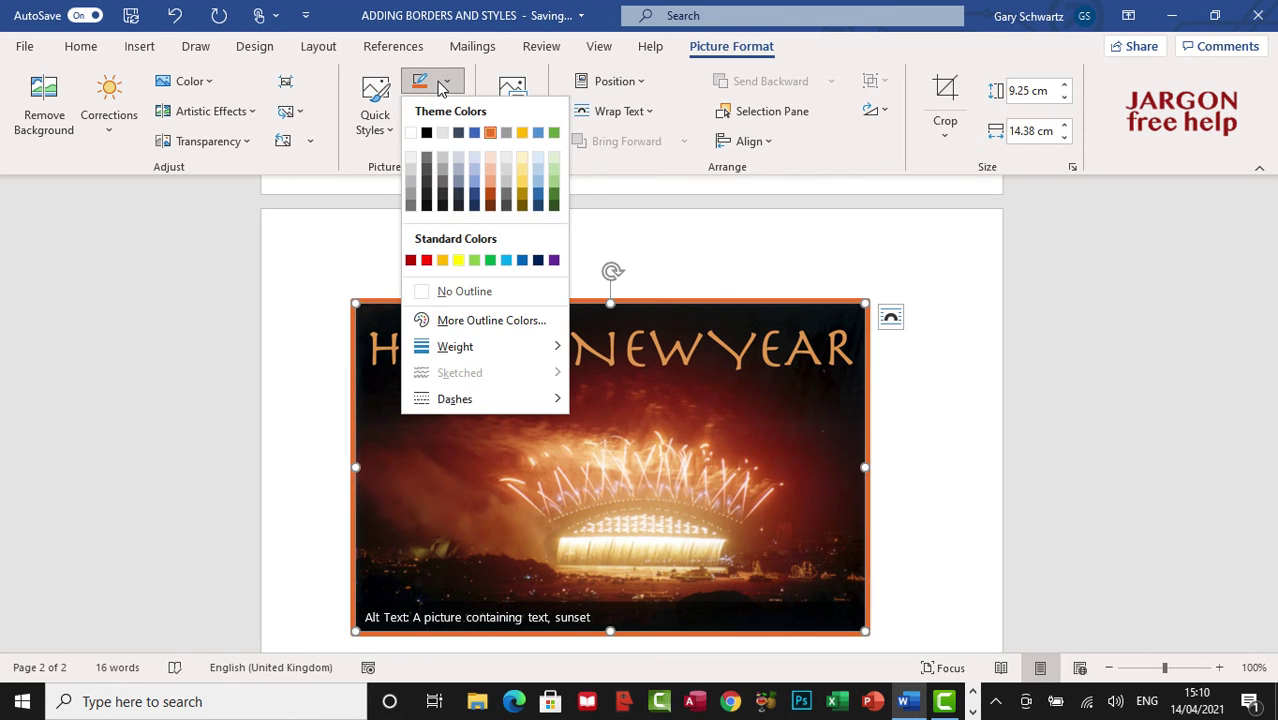
{"action": "mouse_move", "coordinate": [507, 401]}
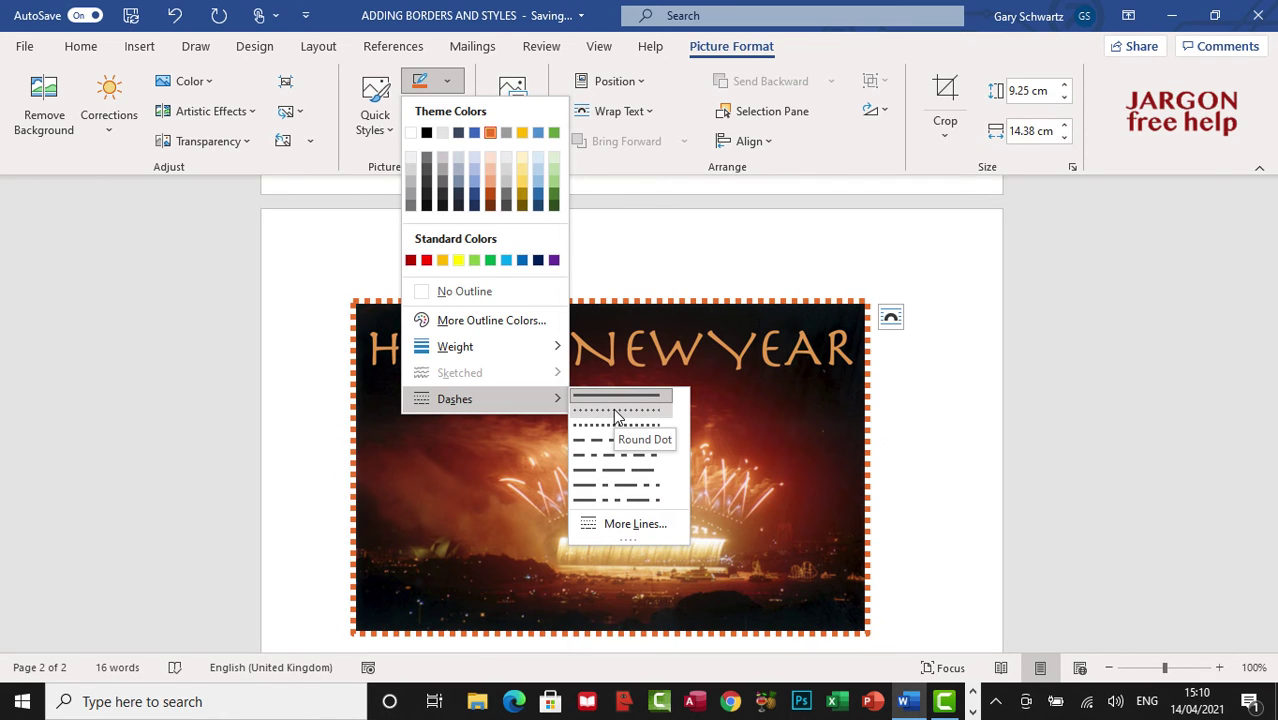
{"action": "left_click", "coordinate": [636, 524]}
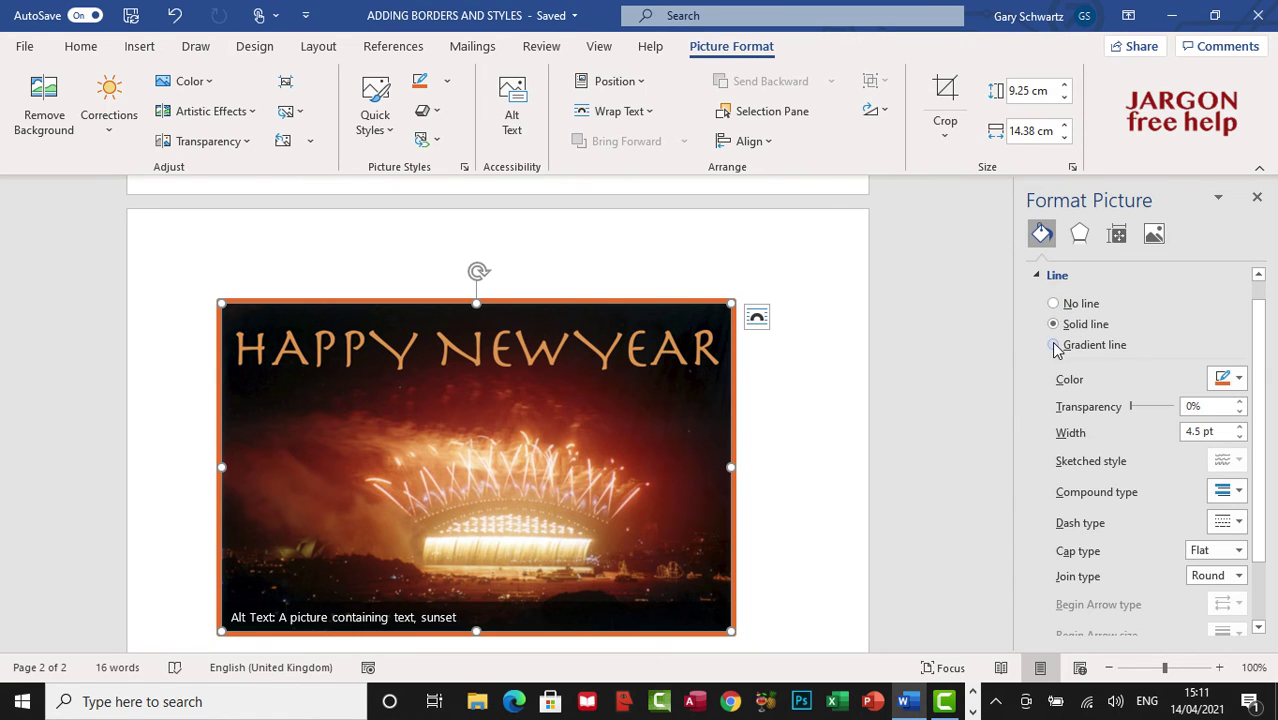
{"action": "left_click", "coordinate": [1053, 345]}
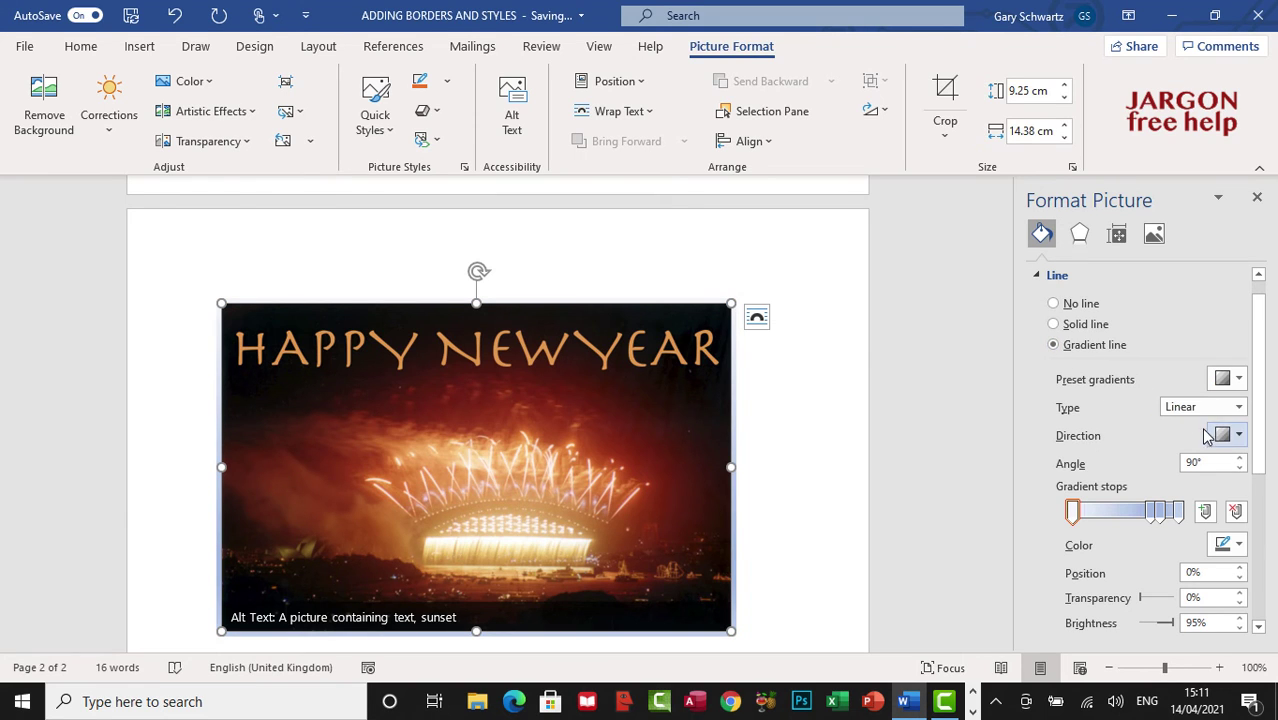
{"action": "left_click", "coordinate": [1239, 548]}
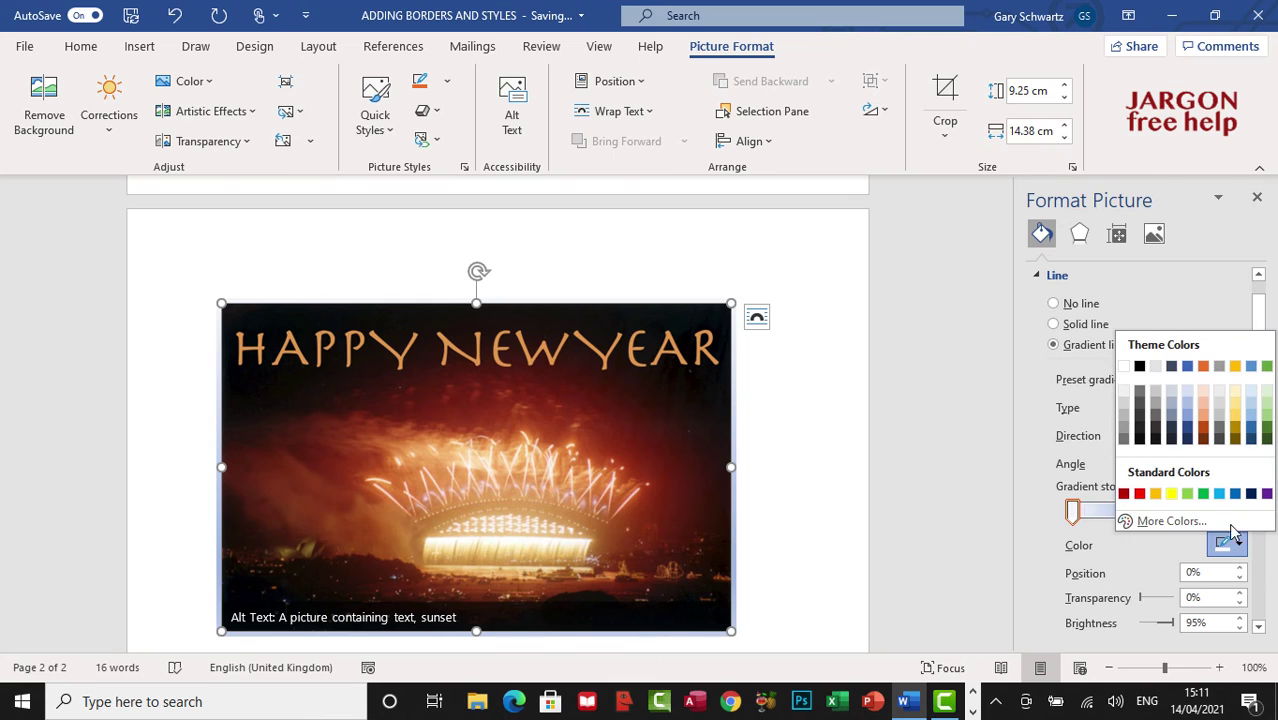
{"action": "left_click", "coordinate": [1204, 368]}
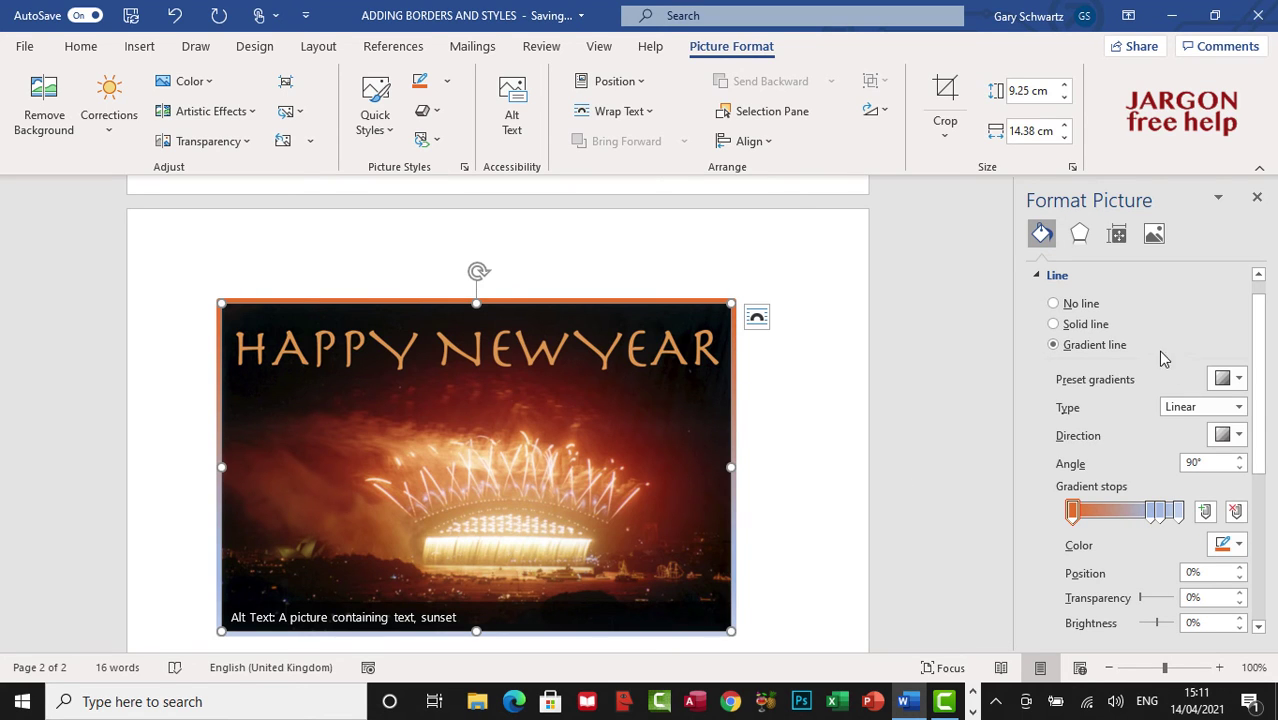
{"action": "left_click", "coordinate": [1236, 436]}
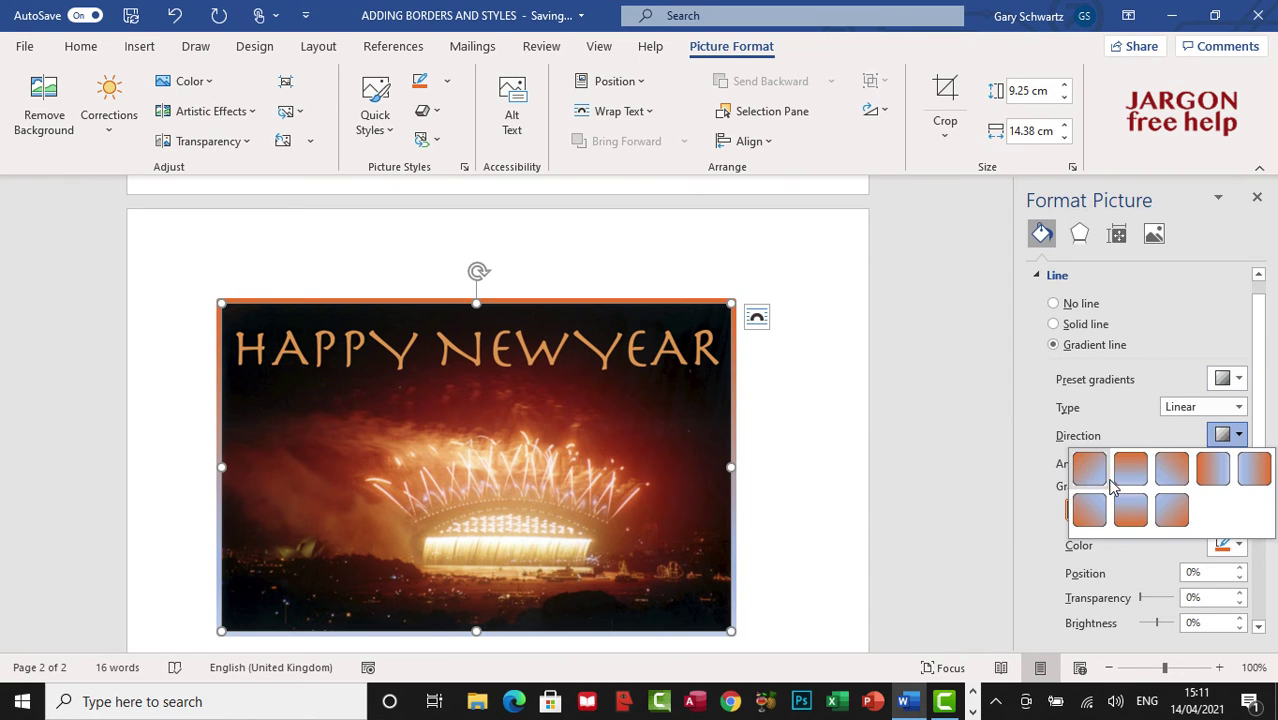
{"action": "left_click", "coordinate": [1213, 470]}
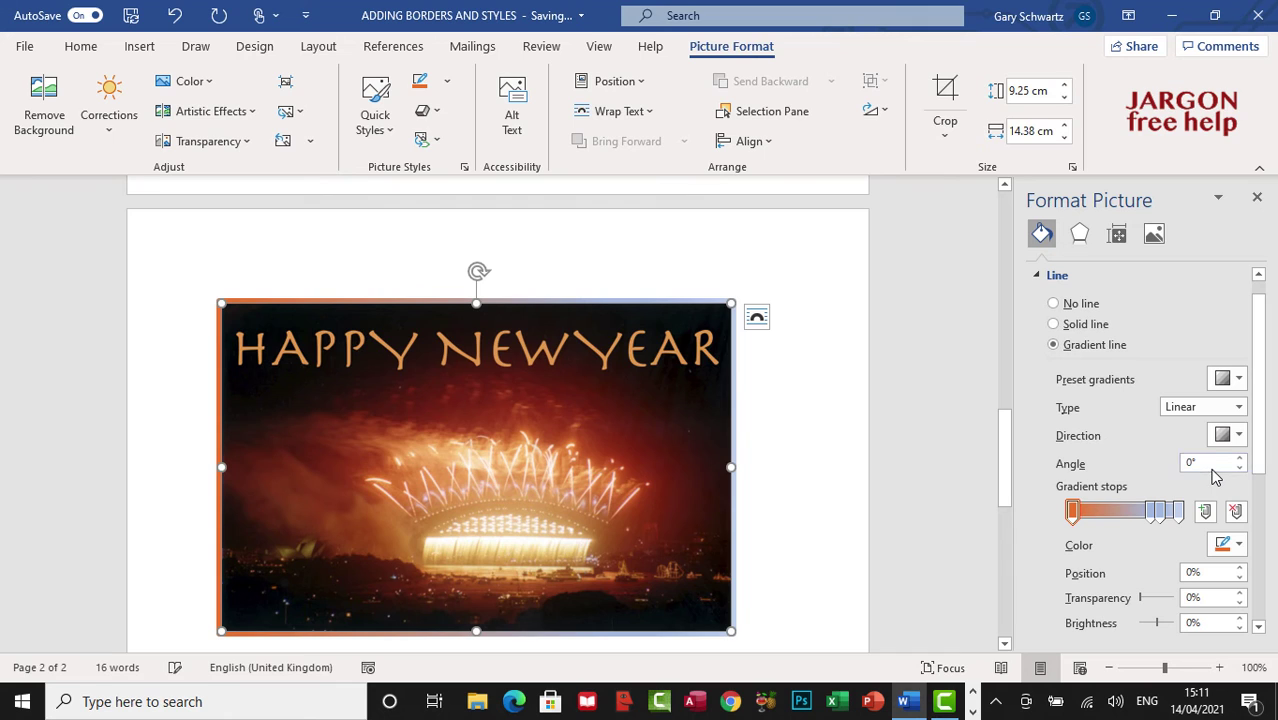
Apply an orange preset gradient of the Radial type to the outline and set the first stop's transparency to 50%
{"action": "left_click", "coordinate": [1236, 380]}
{"action": "left_click", "coordinate": [1100, 455]}
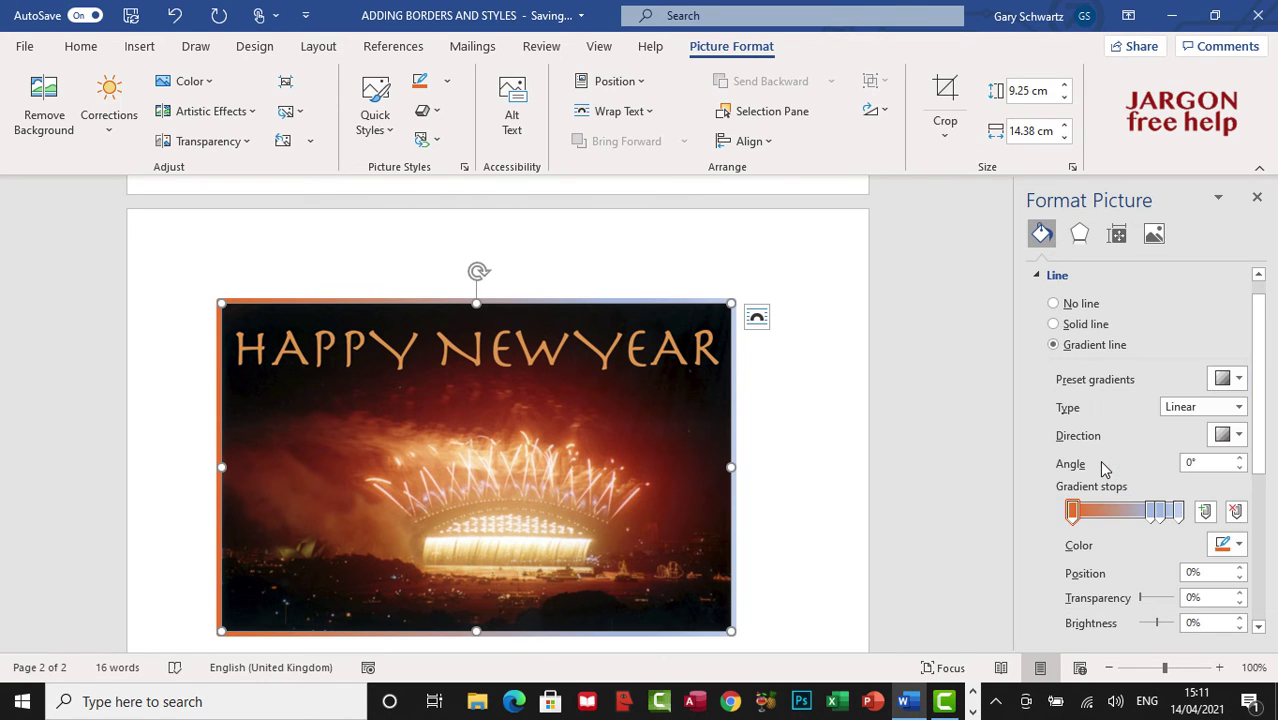
{"action": "left_click", "coordinate": [1238, 410]}
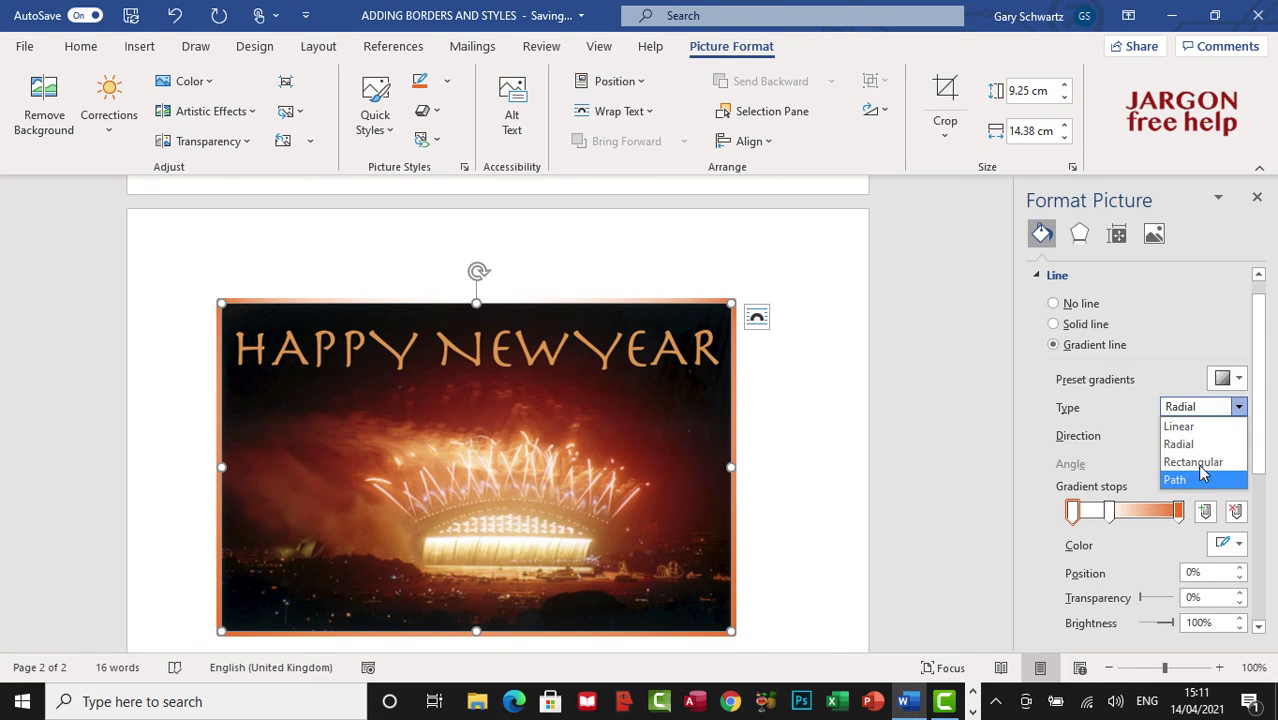
{"action": "left_click", "coordinate": [1205, 445]}
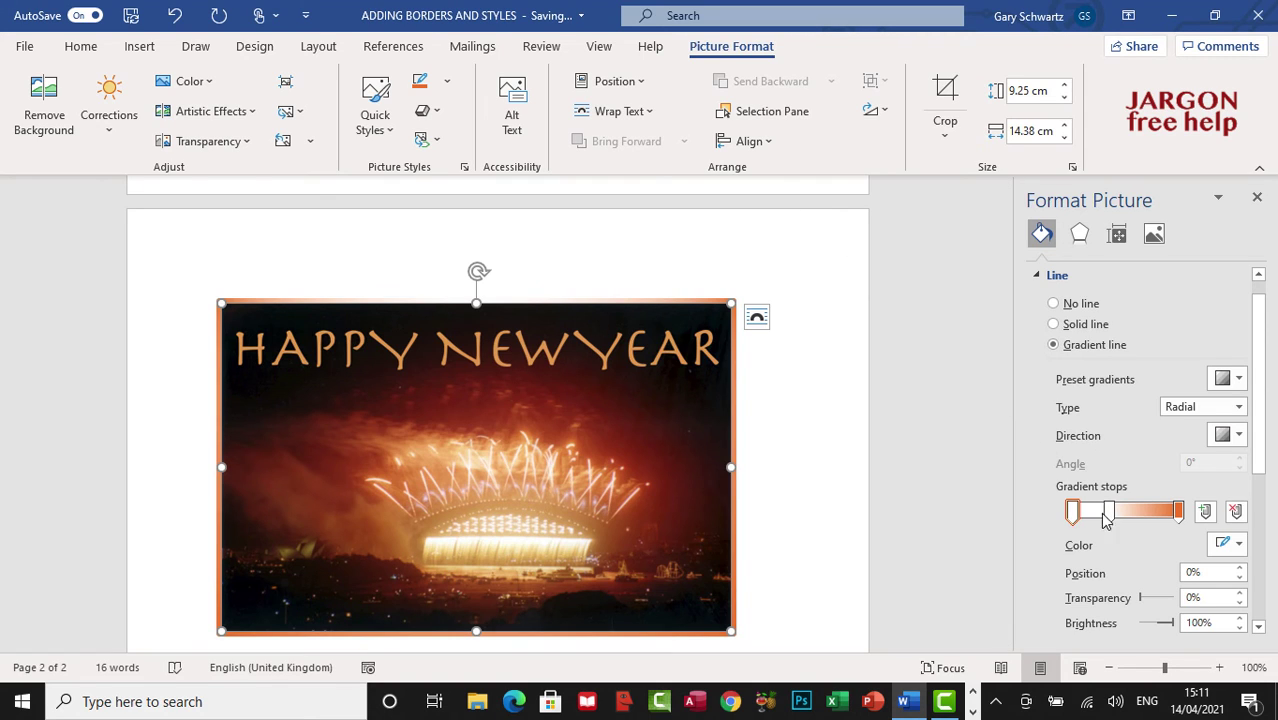
{"action": "mouse_move", "coordinate": [1148, 600]}
{"action": "left_mouse_down"}
{"action": "mouse_move", "coordinate": [1203, 612]}
{"action": "mouse_move", "coordinate": [1147, 600]}
{"action": "mouse_move", "coordinate": [1160, 605]}
{"action": "left_mouse_up"}
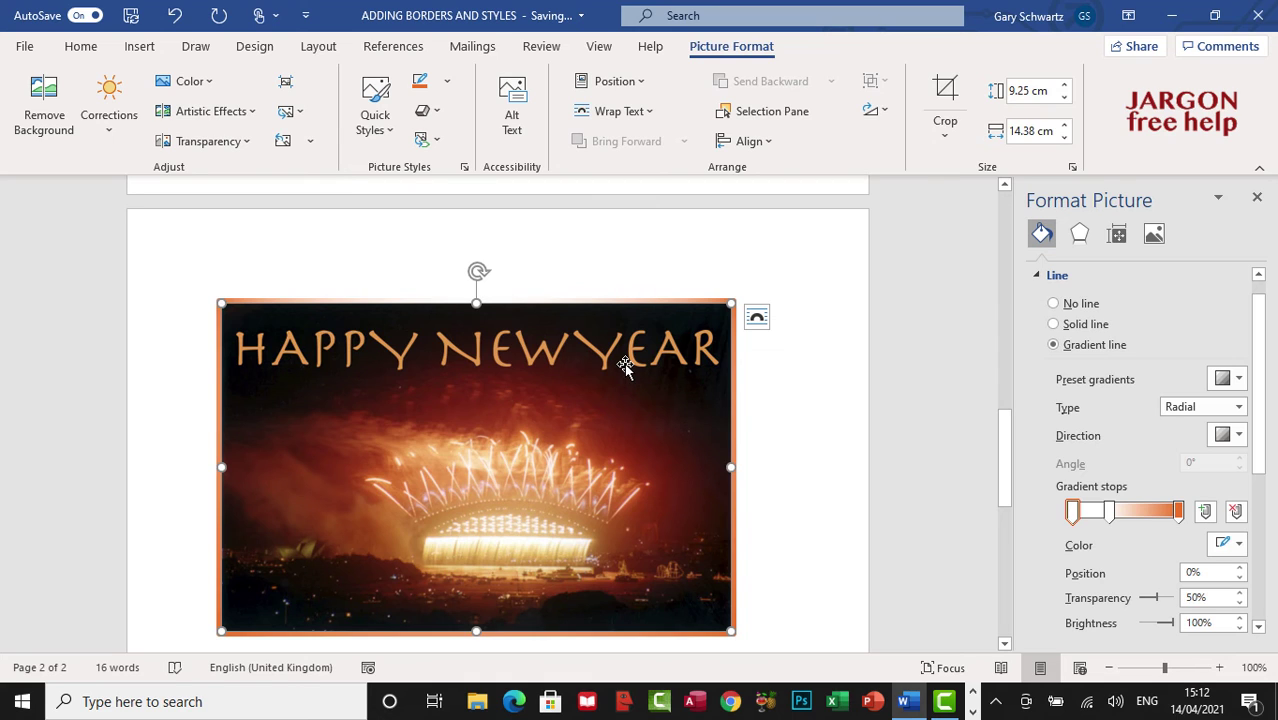
{"action": "left_click", "coordinate": [449, 84]}
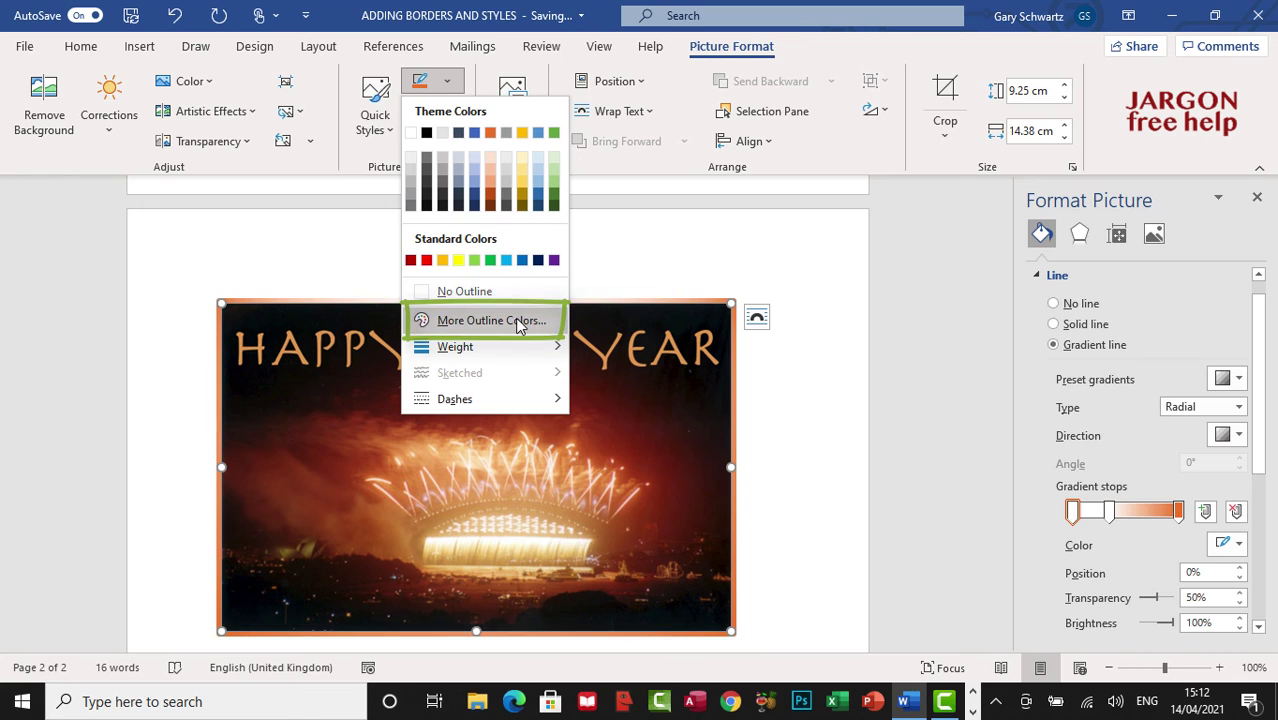
{"action": "left_click", "coordinate": [470, 320]}
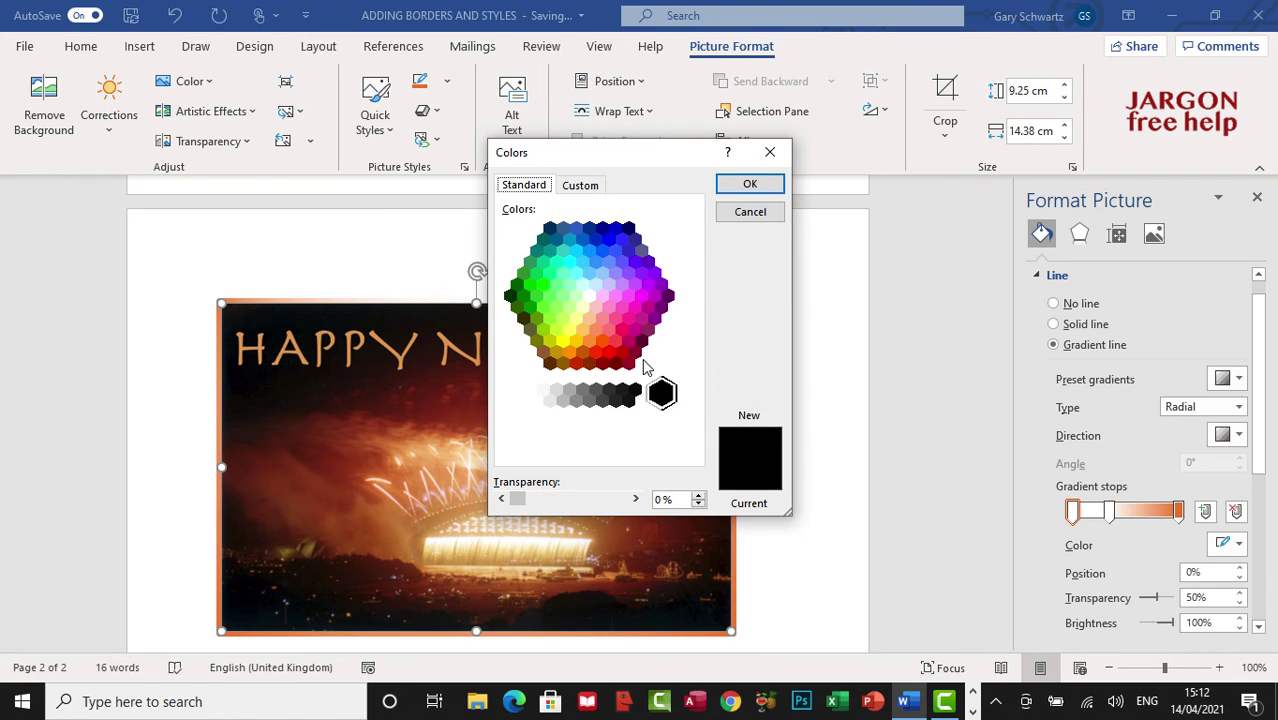
{"action": "left_click", "coordinate": [577, 187]}
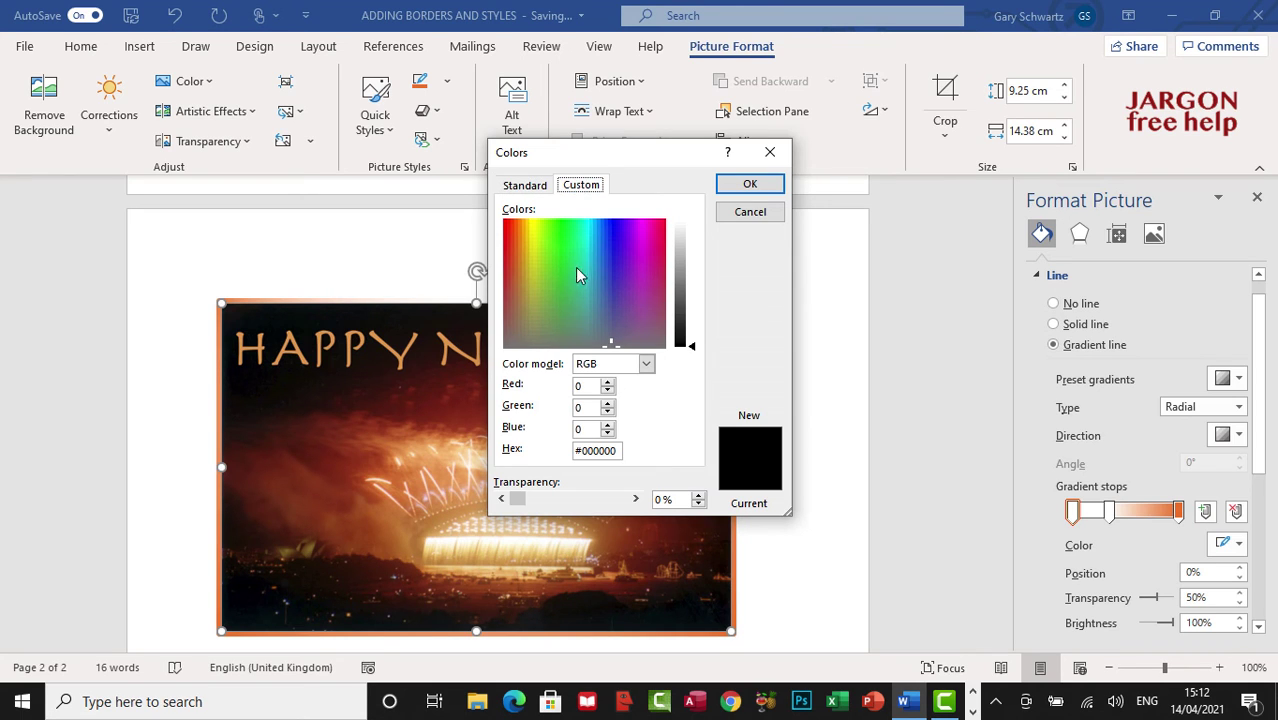
{"action": "left_click", "coordinate": [545, 266]}
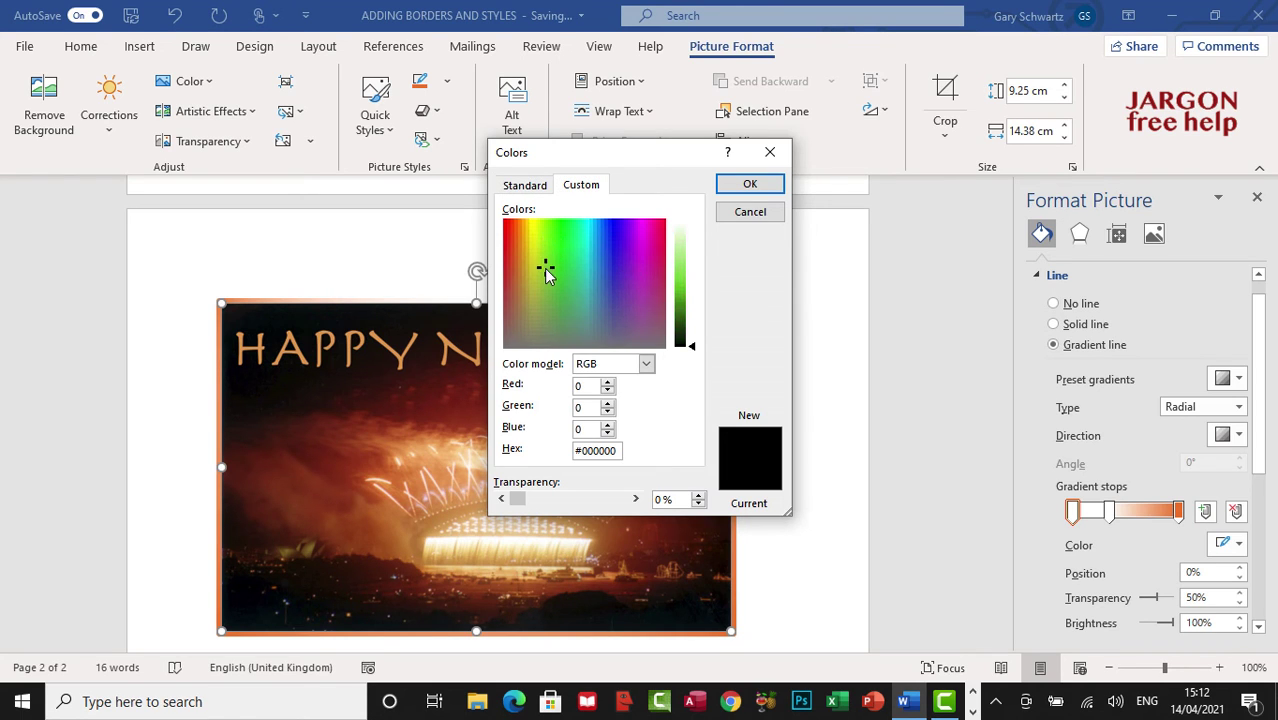
{"action": "left_click", "coordinate": [607, 383]}
{"action": "left_click", "coordinate": [607, 383]}
{"action": "left_click", "coordinate": [607, 385]}
{"action": "left_click", "coordinate": [607, 385]}
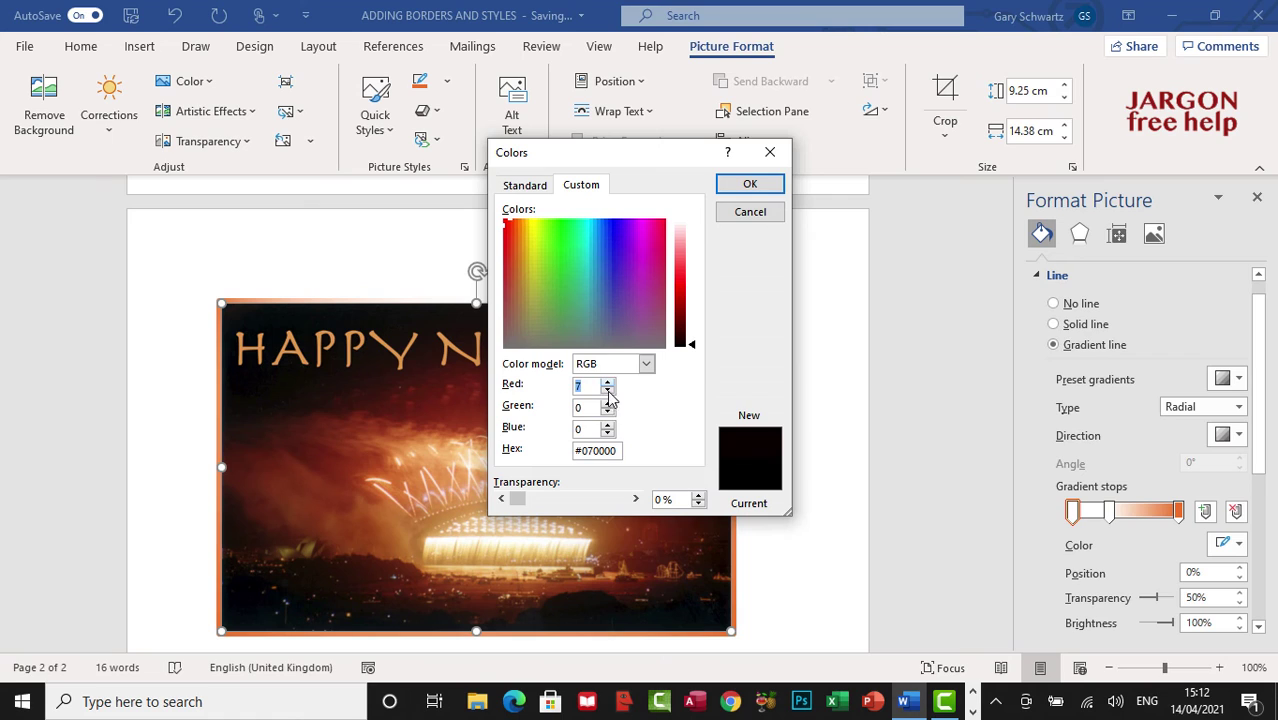
{"action": "double_click", "coordinate": [586, 451]}
{"action": "left_click", "coordinate": [749, 212]}
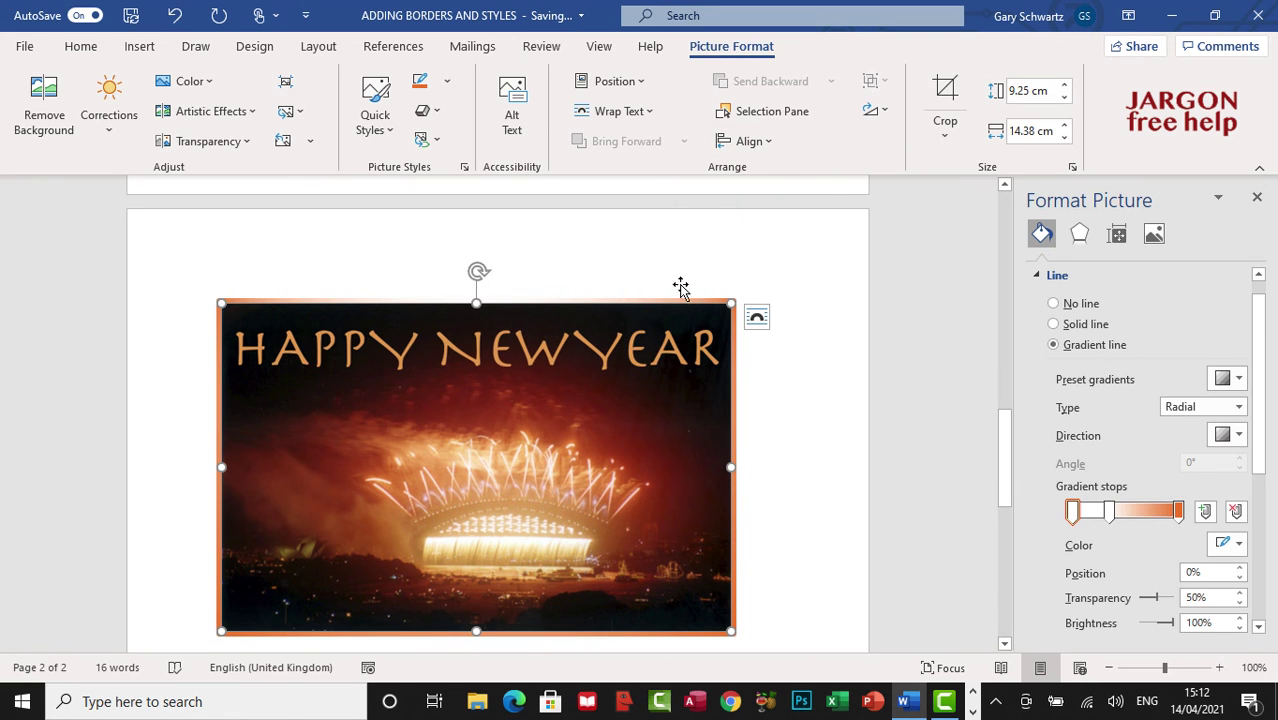
Apply the second effect preset in the third row of Presets to the picture and set its solid outline to orange
{"action": "left_click", "coordinate": [436, 112]}
{"action": "mouse_move", "coordinate": [469, 156]}
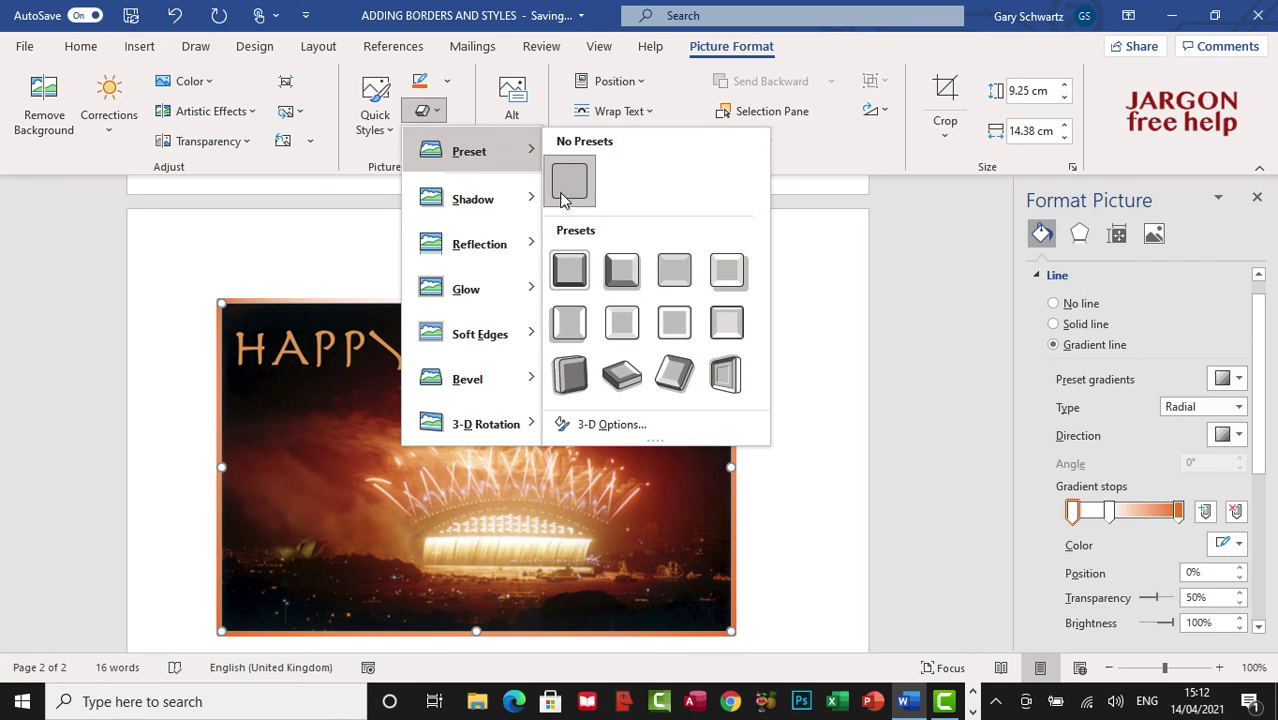
{"action": "left_click", "coordinate": [628, 384]}
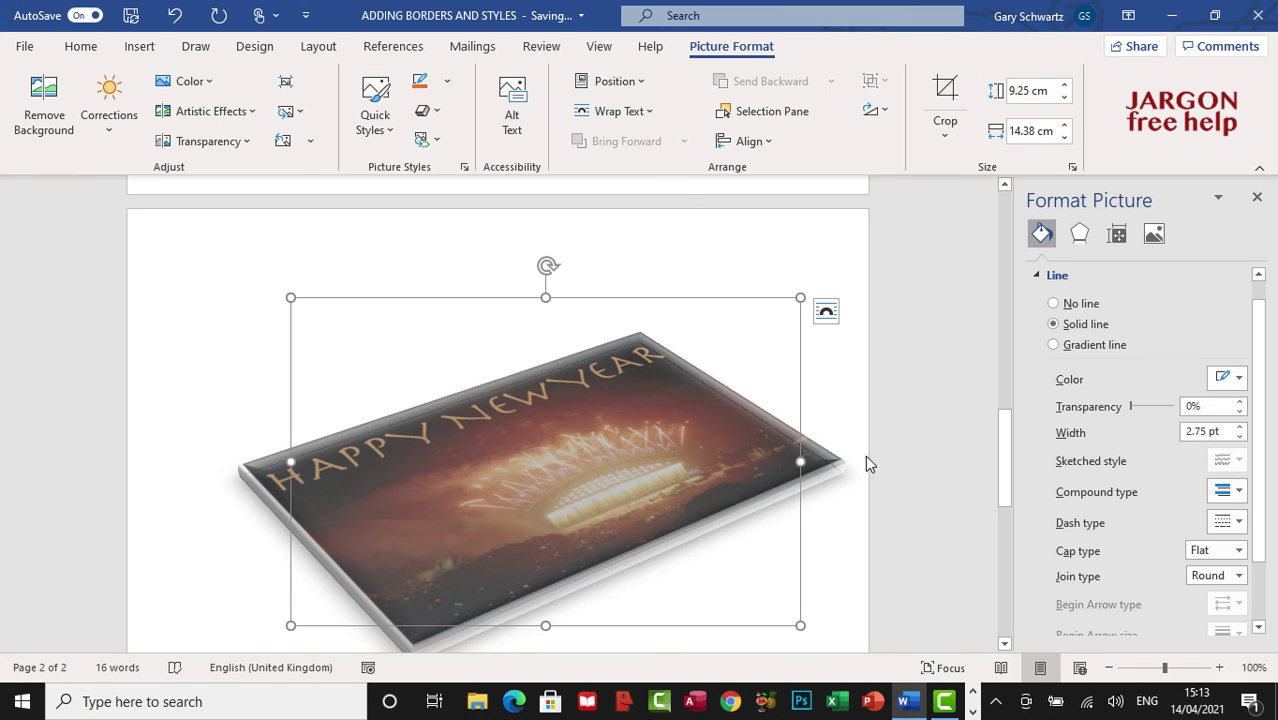
{"action": "left_click", "coordinate": [1228, 378]}
{"action": "left_click", "coordinate": [1203, 427]}
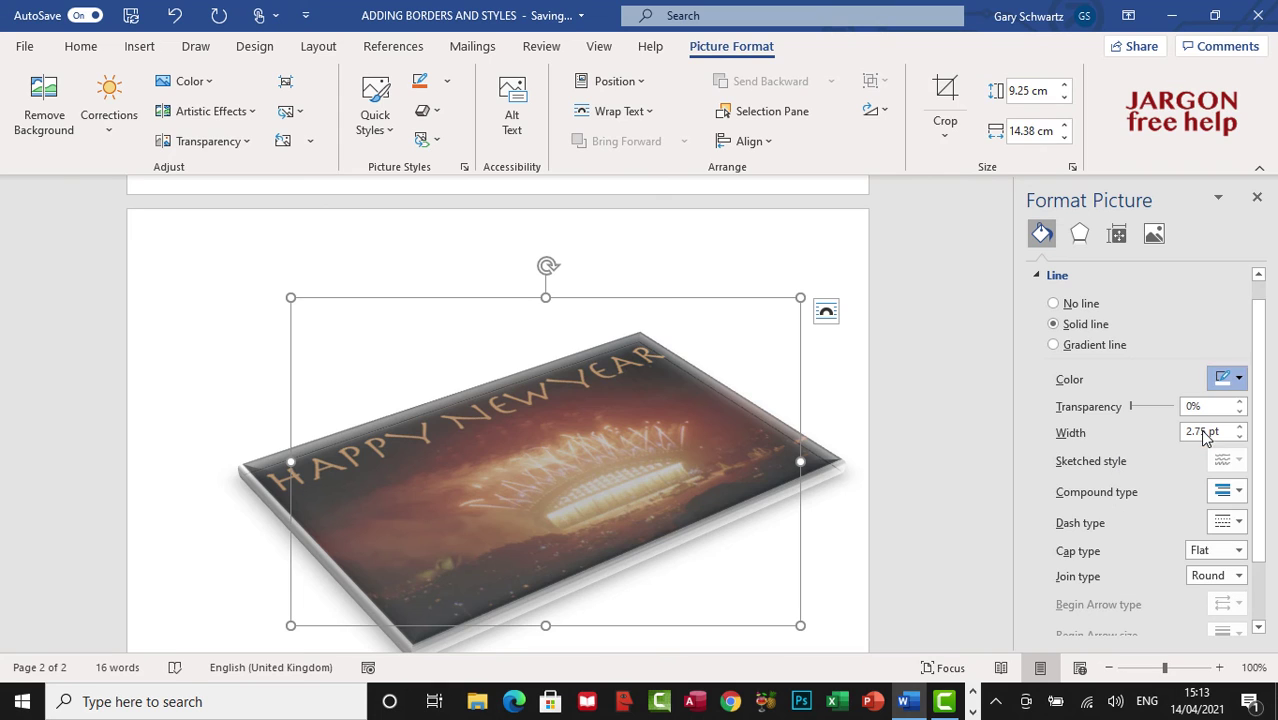
Apply the second variation in the first row of Soft Edge Variations to the picture
{"action": "left_click", "coordinate": [424, 112]}
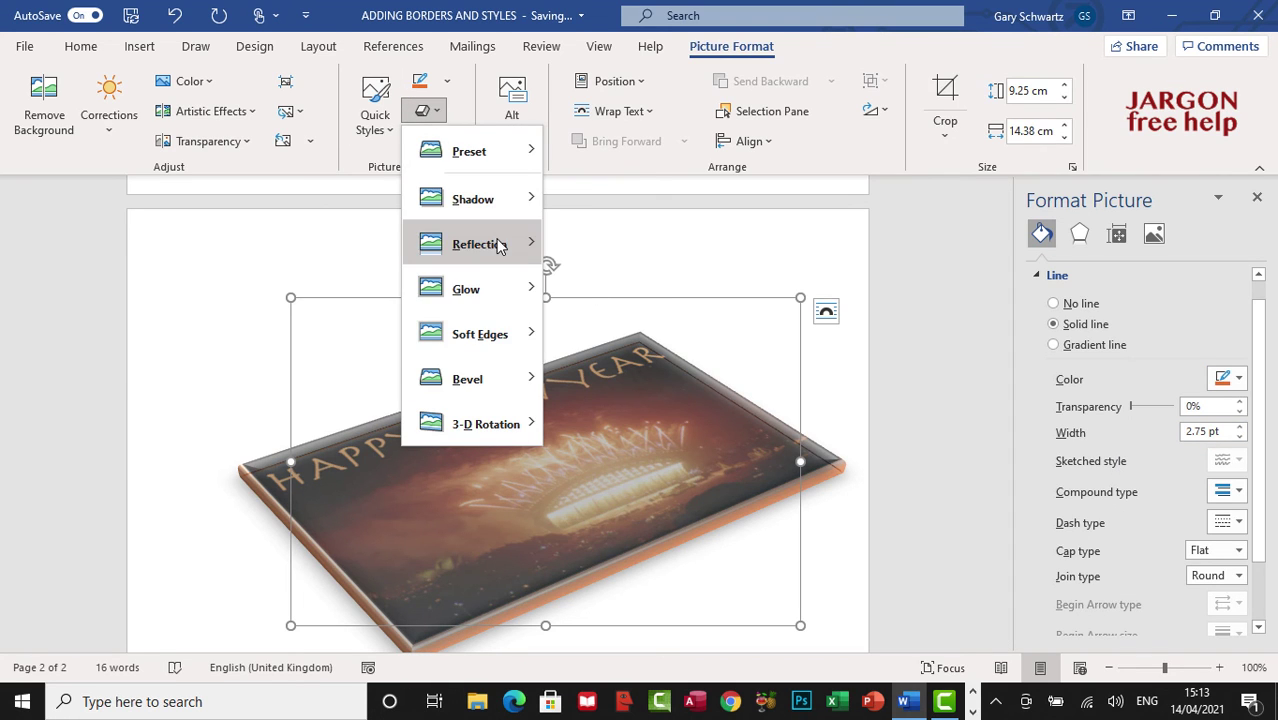
{"action": "mouse_move", "coordinate": [499, 246]}
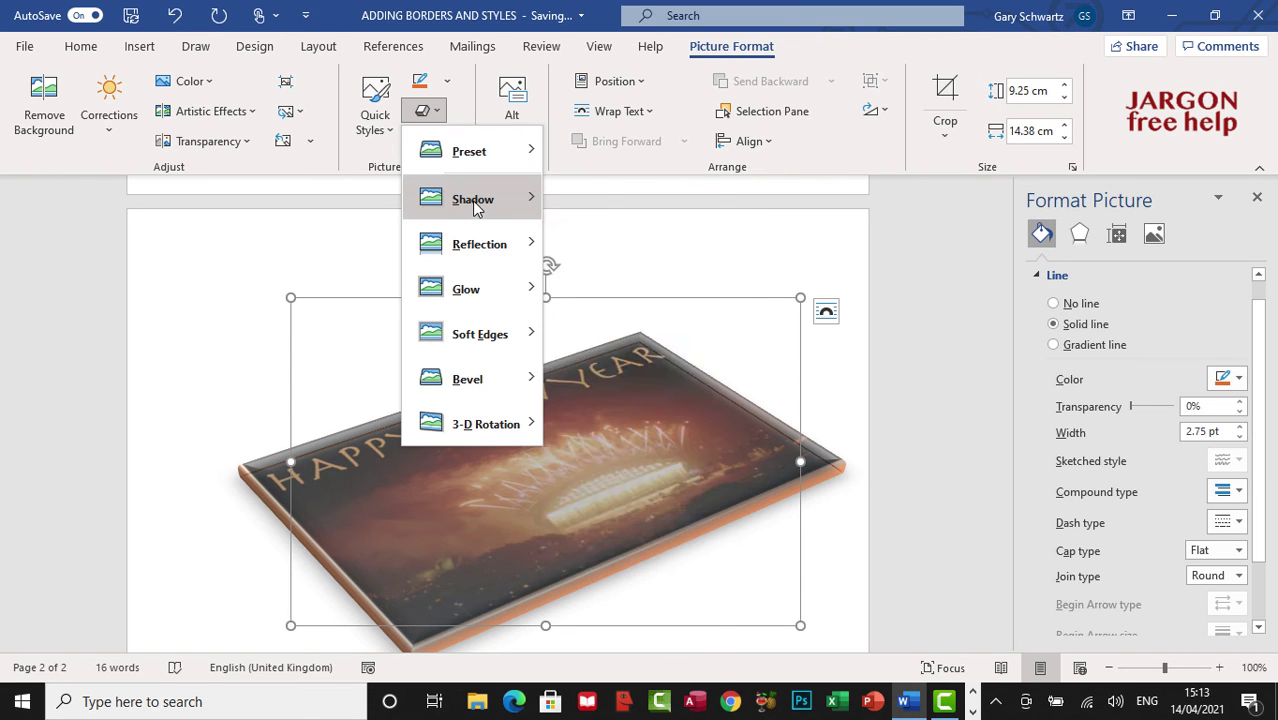
{"action": "mouse_move", "coordinate": [474, 203]}
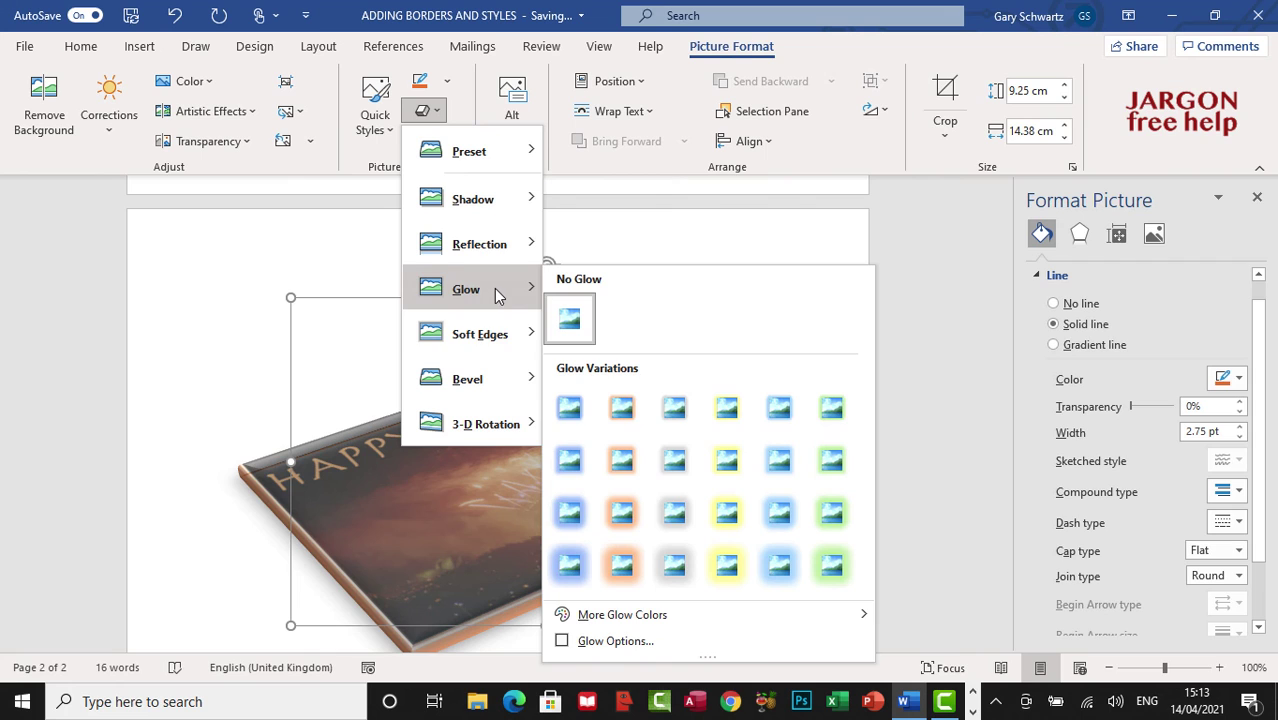
{"action": "mouse_move", "coordinate": [505, 336]}
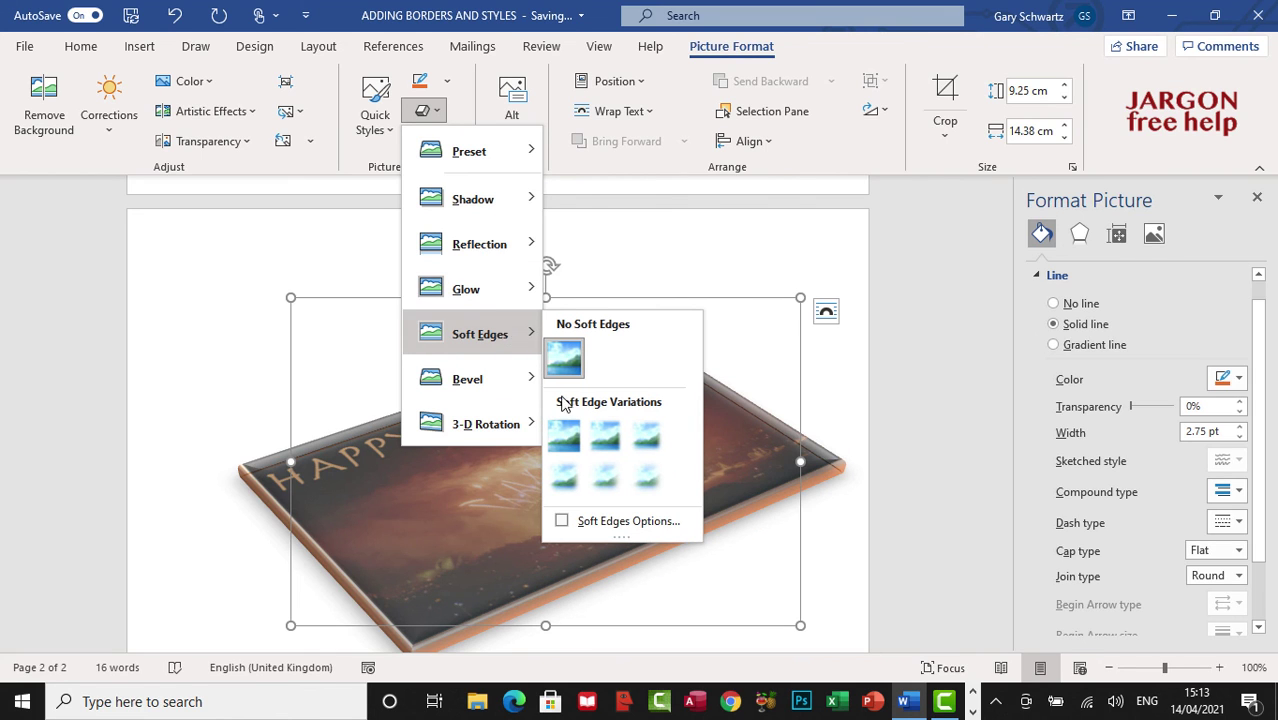
{"action": "left_click", "coordinate": [606, 432]}
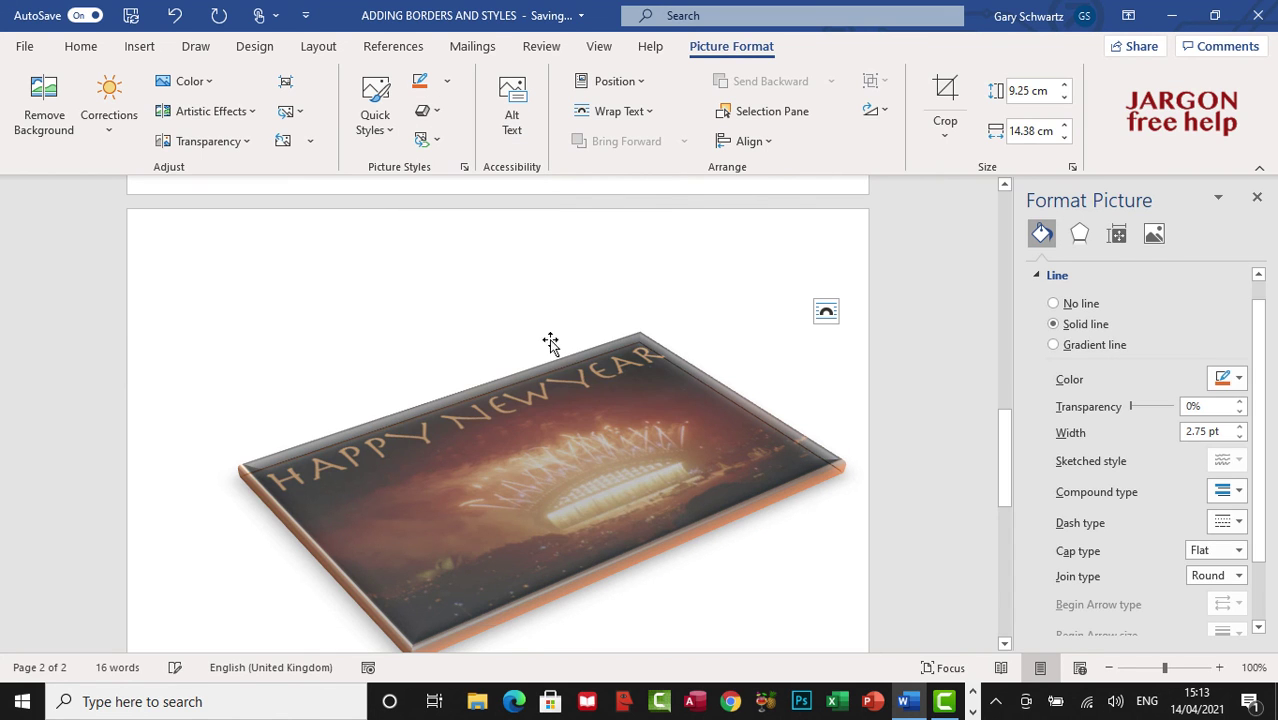
Add the second reflection variation in the first row and the fourth Parallel 3-D rotation in the second row
{"action": "left_click", "coordinate": [438, 113]}
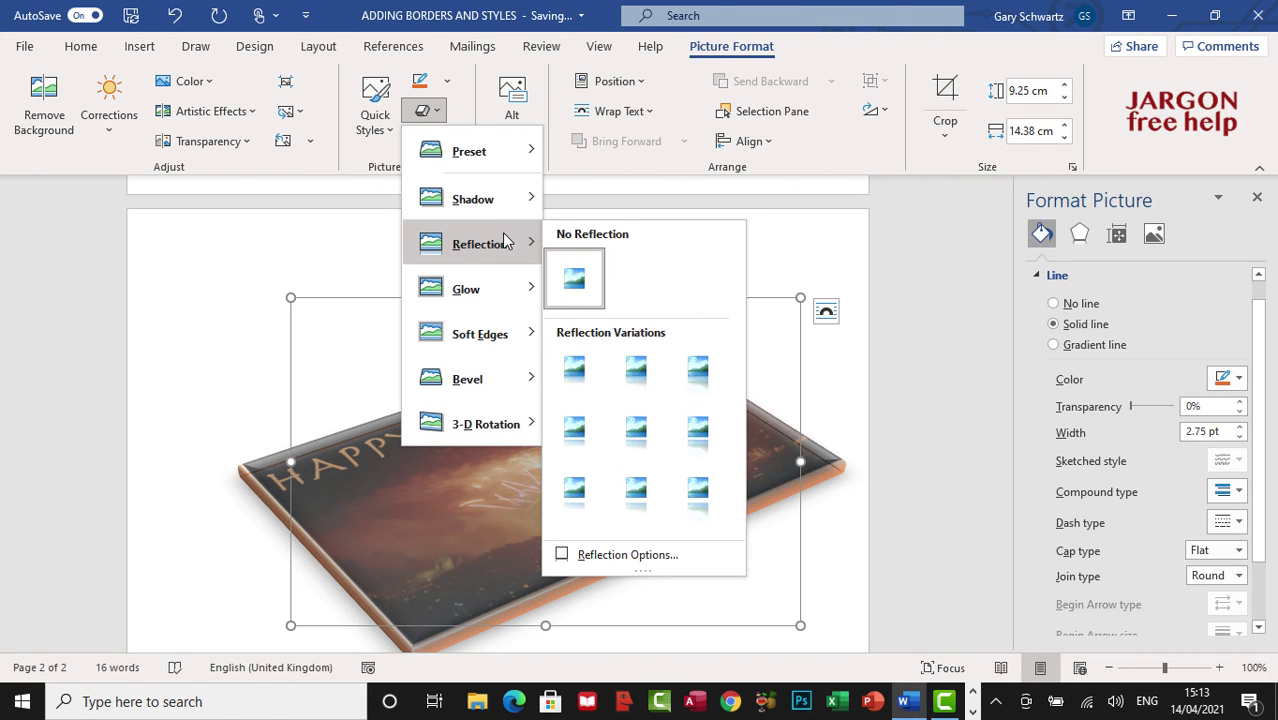
{"action": "left_click", "coordinate": [638, 370]}
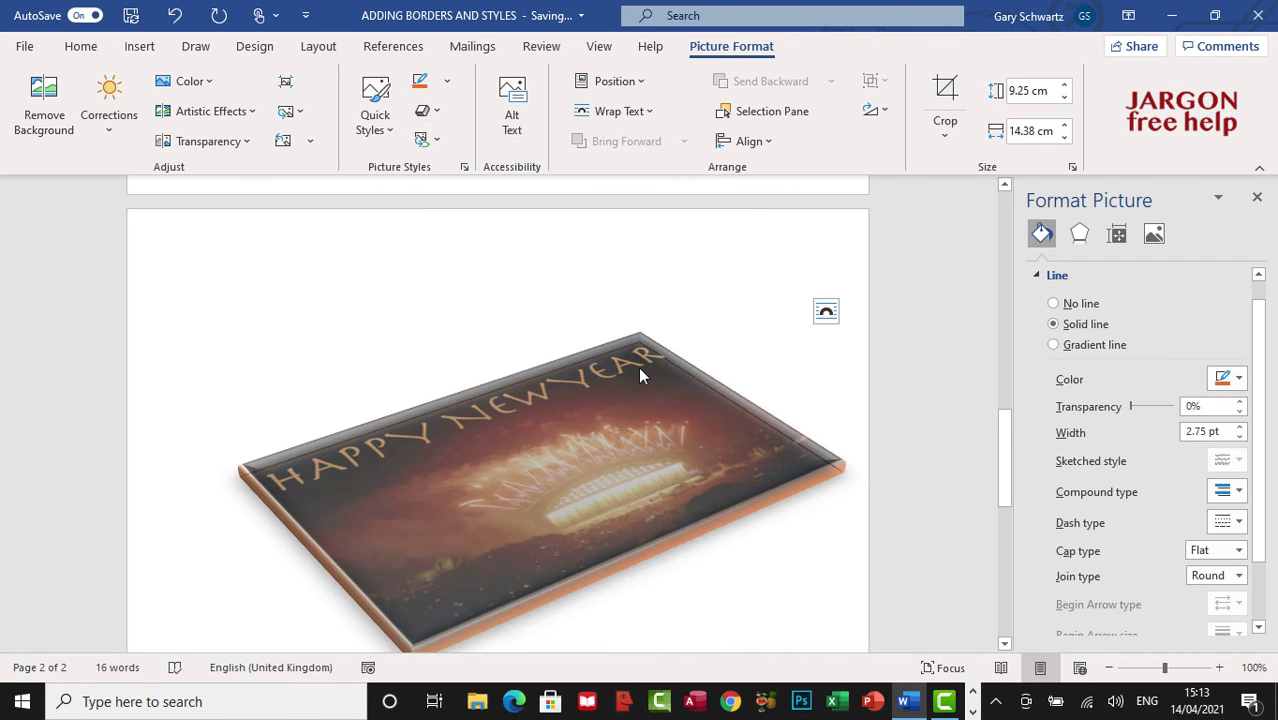
{"action": "left_click", "coordinate": [433, 117]}
{"action": "mouse_move", "coordinate": [507, 381]}
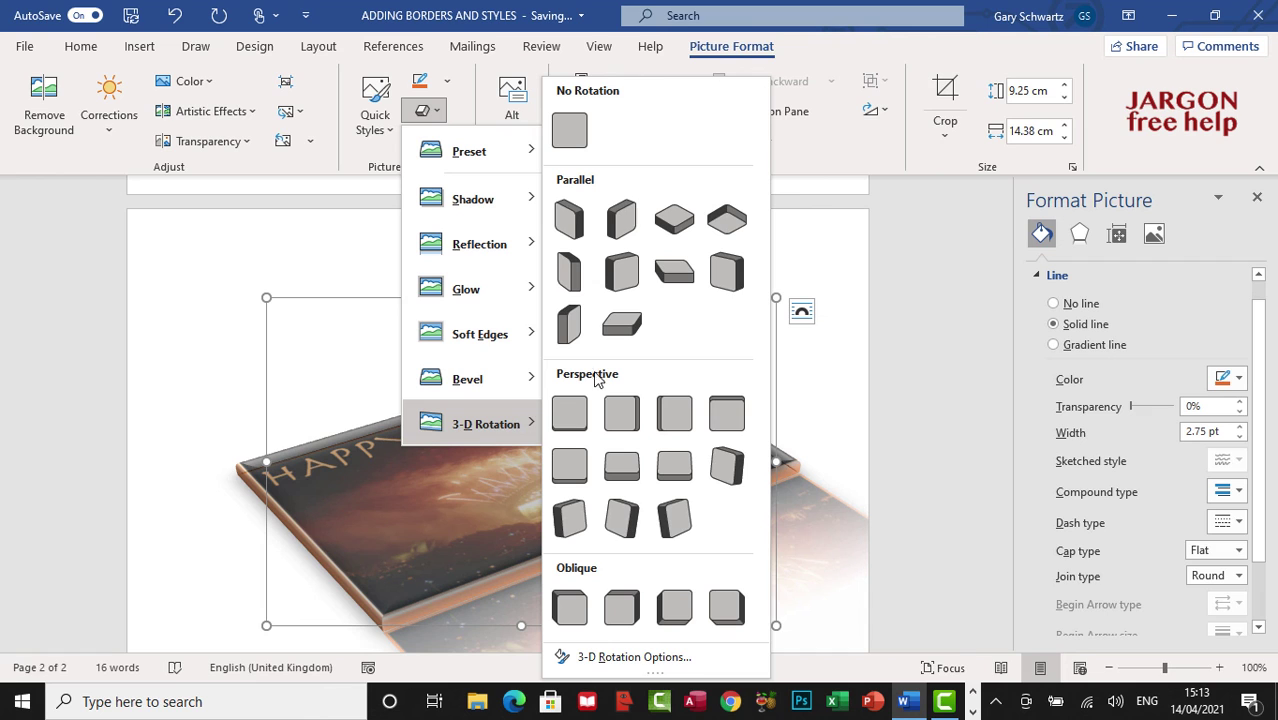
{"action": "left_click", "coordinate": [727, 271]}
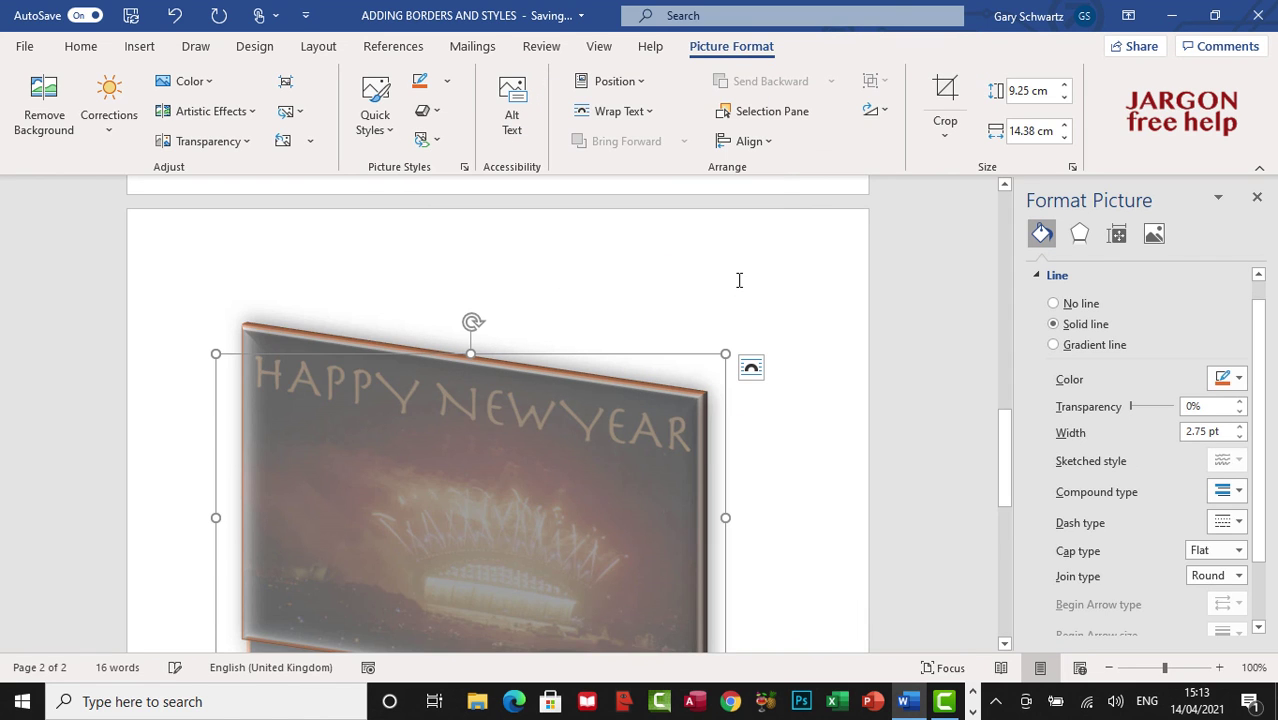
Shrink the rotated picture proportionally to about 6.31 cm high by 9.82 cm wide
{"action": "scroll", "coordinate": [668, 370], "scroll_direction": "down", "scroll_amount": 3}
{"action": "scroll", "coordinate": [668, 368], "scroll_direction": "down", "scroll_amount": 1}
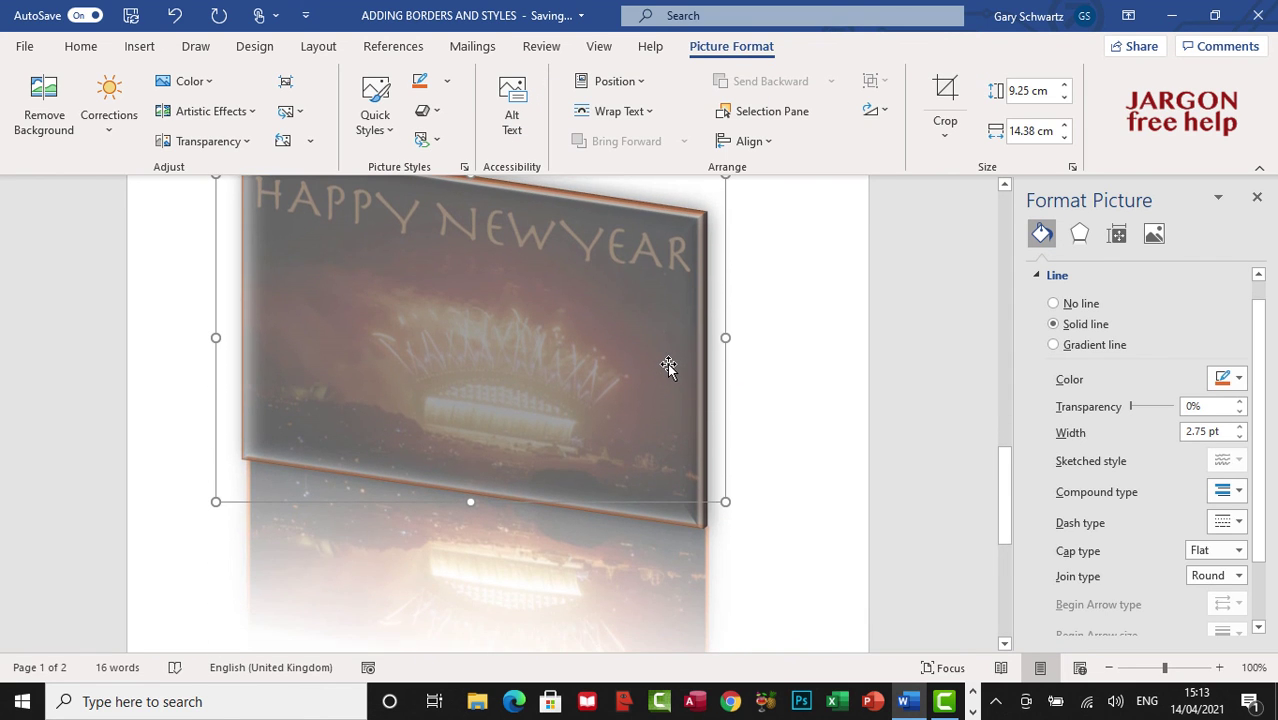
{"action": "scroll", "coordinate": [668, 368], "scroll_direction": "up", "scroll_amount": 1}
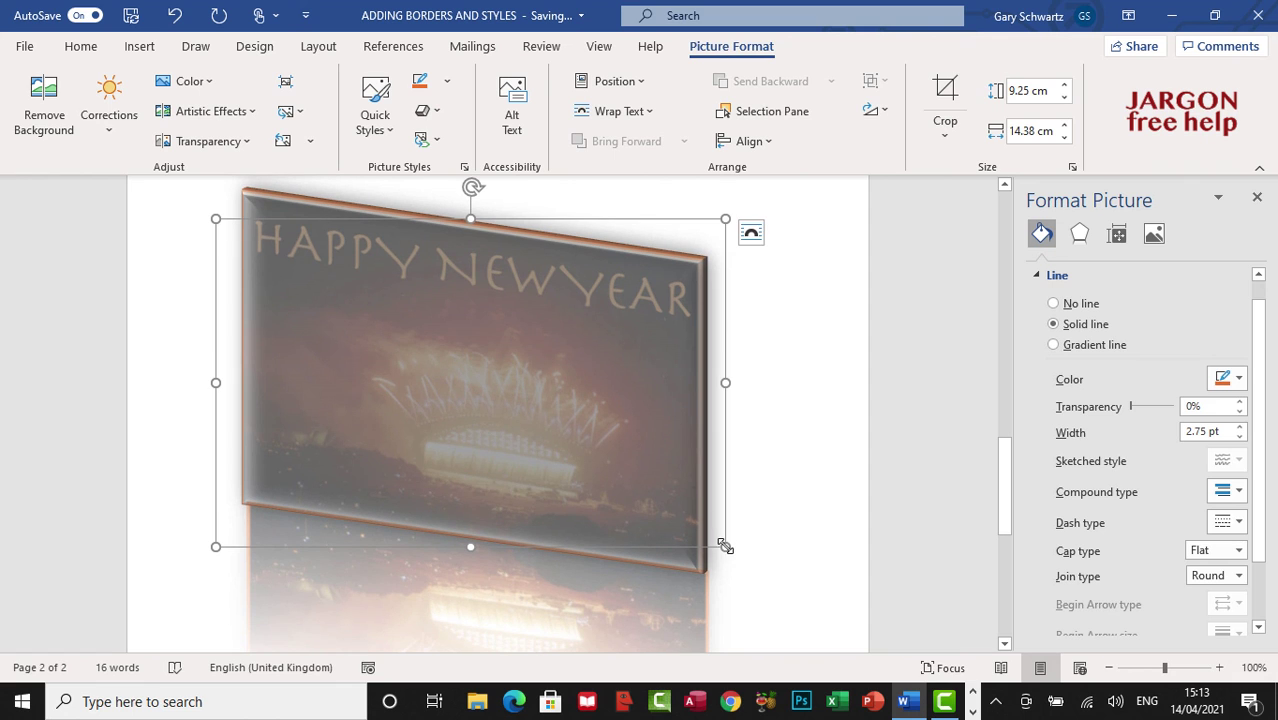
{"action": "left_click_drag", "start_coordinate": [724, 545], "coordinate": [562, 431]}
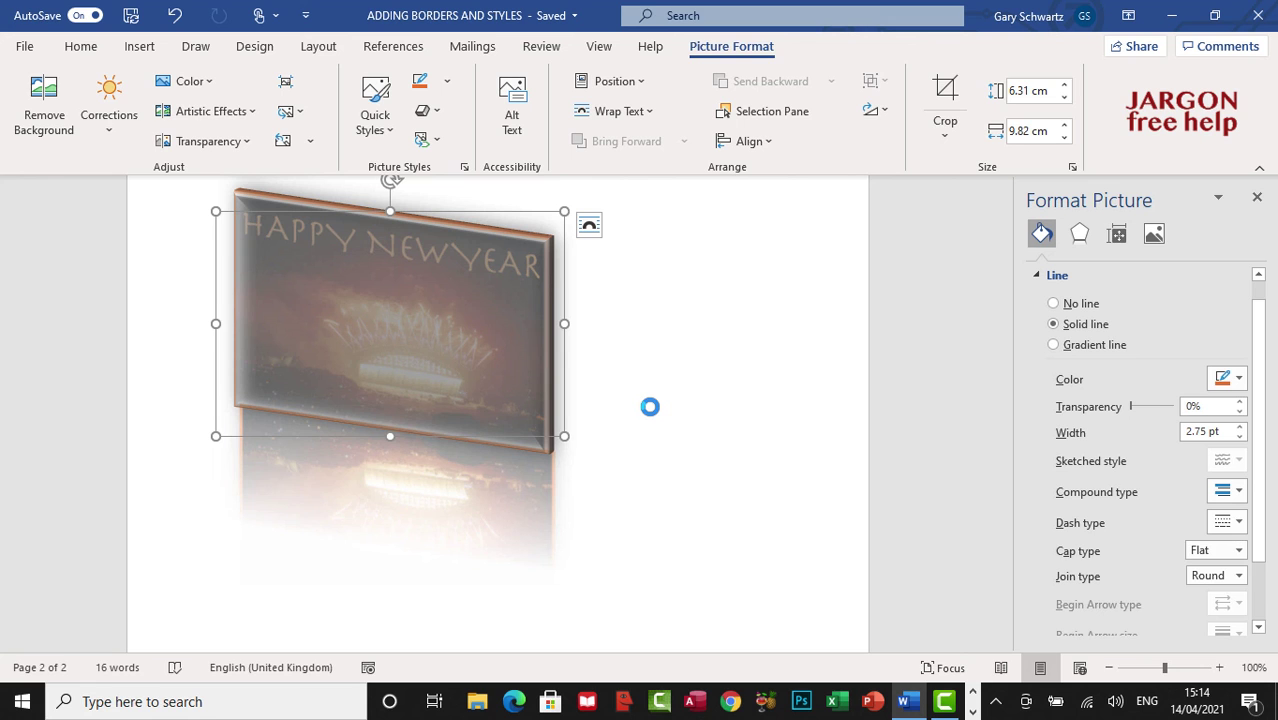
{"action": "mouse_move", "coordinate": [945, 706]}
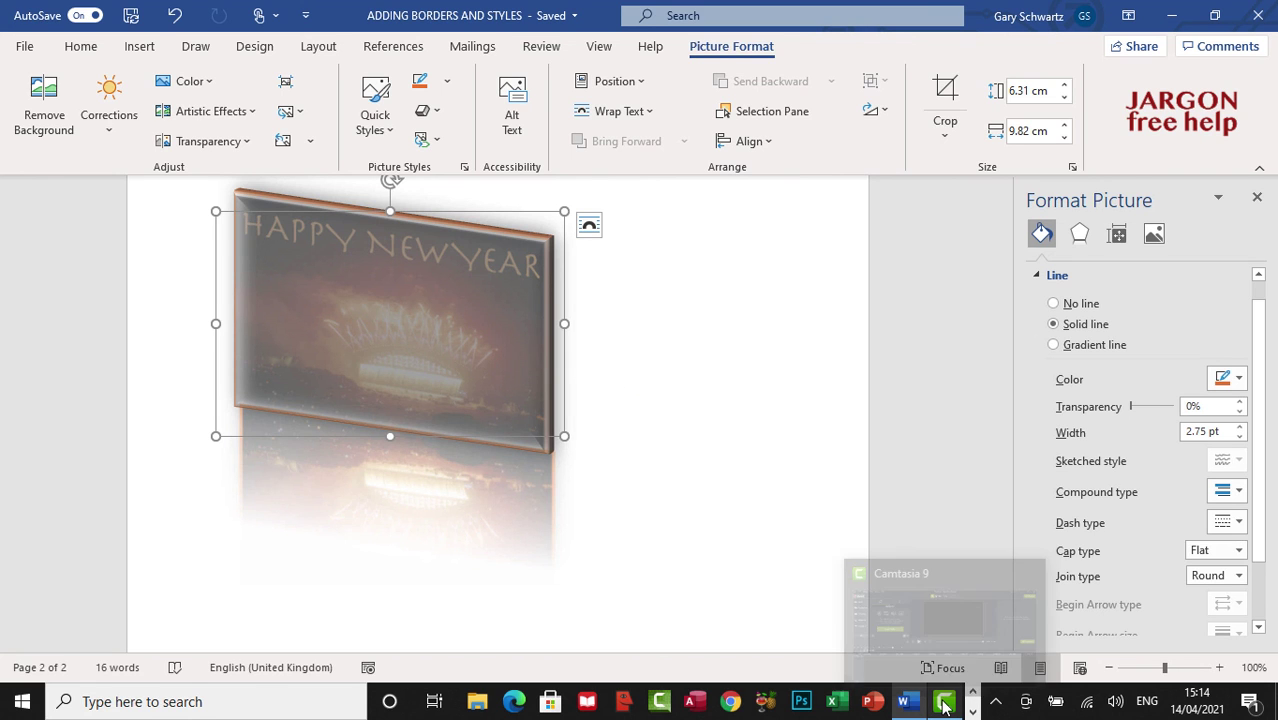